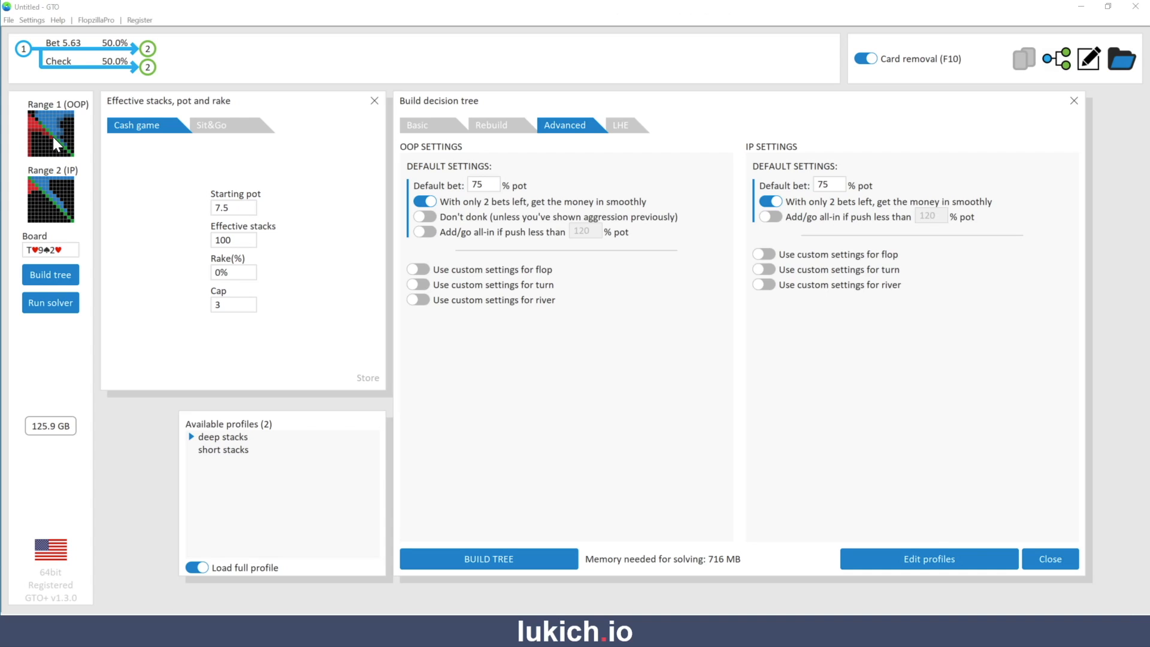
# Review the IP and OOP starting ranges and generate a random flop for the board
pyautogui.click(51, 195)
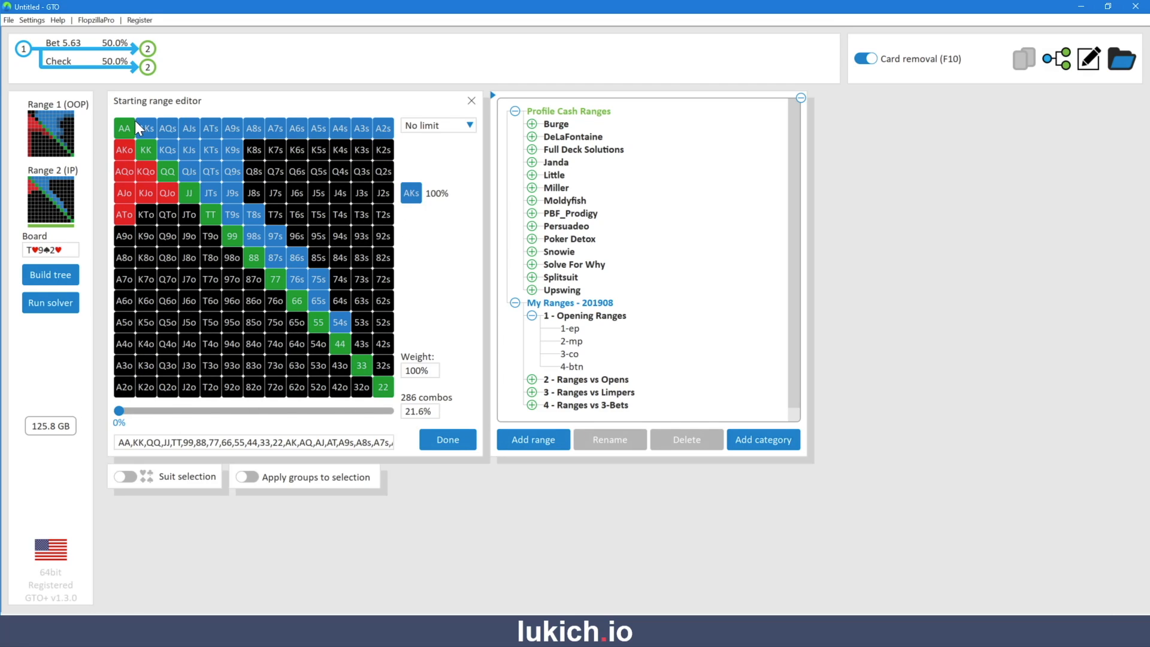
pyautogui.click(57, 130)
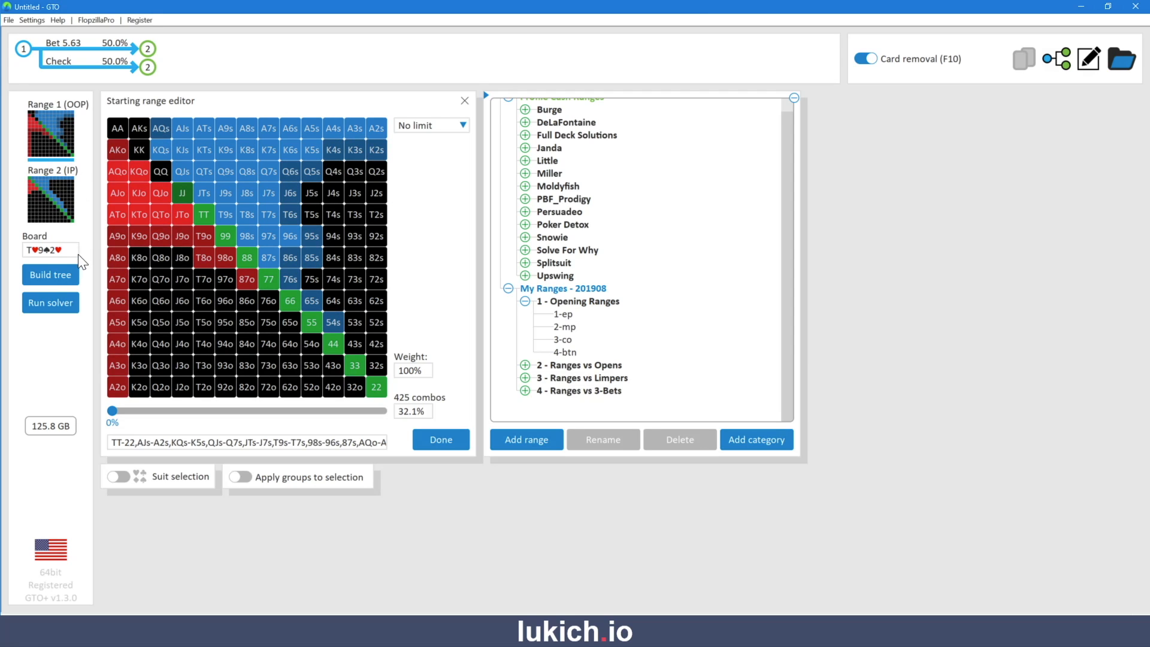
pyautogui.click(60, 253)
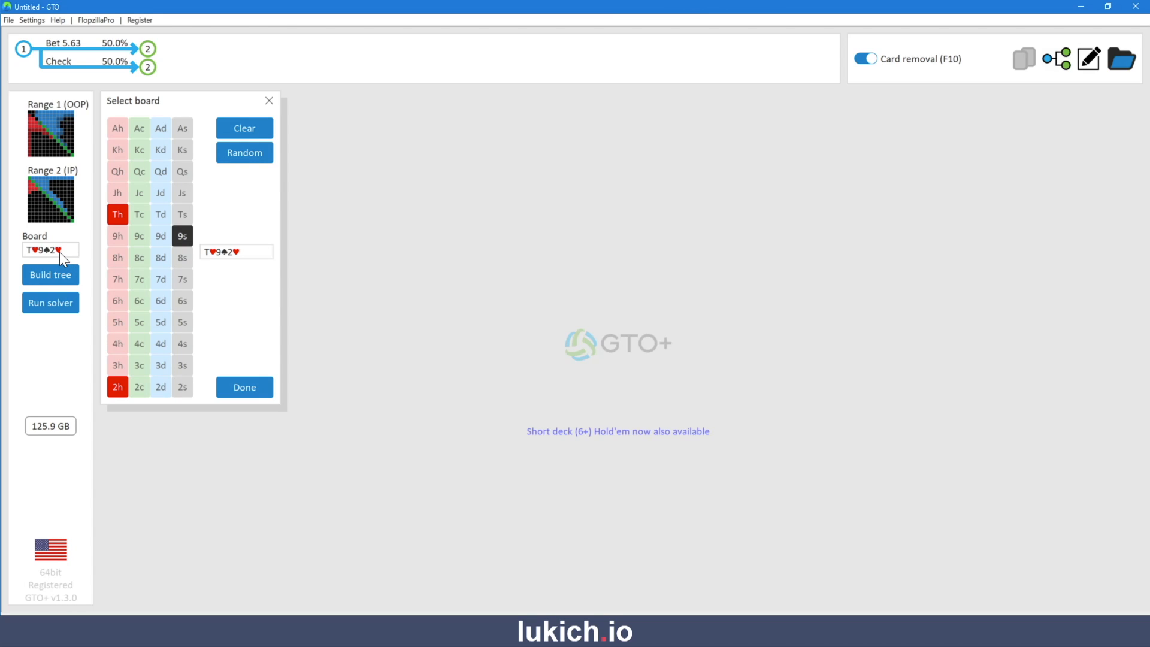
pyautogui.click(246, 150)
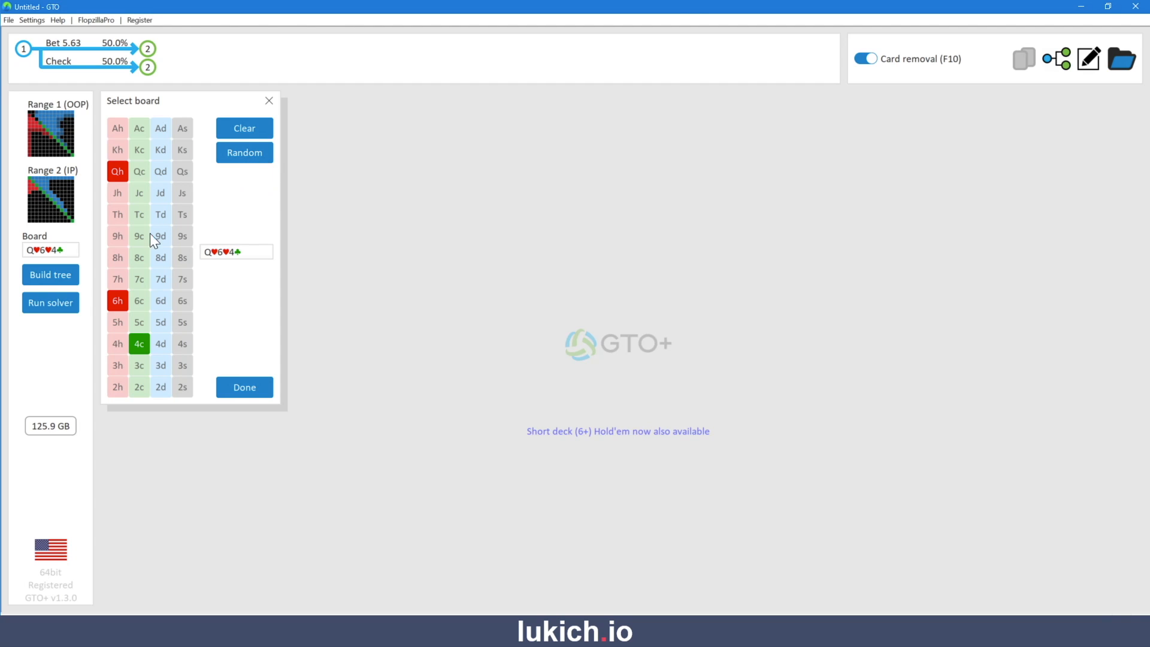
# Build a new decision tree for the board with the existing pot, stack and bet settings, replacing the previous tree
pyautogui.click(64, 276)
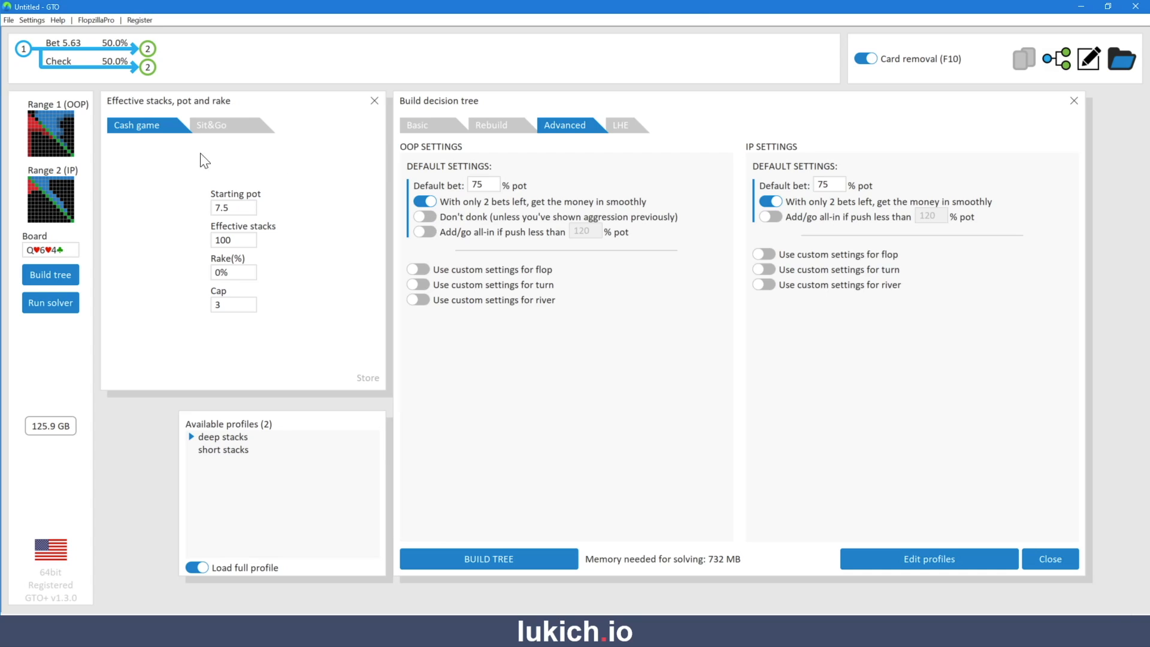
pyautogui.click(509, 563)
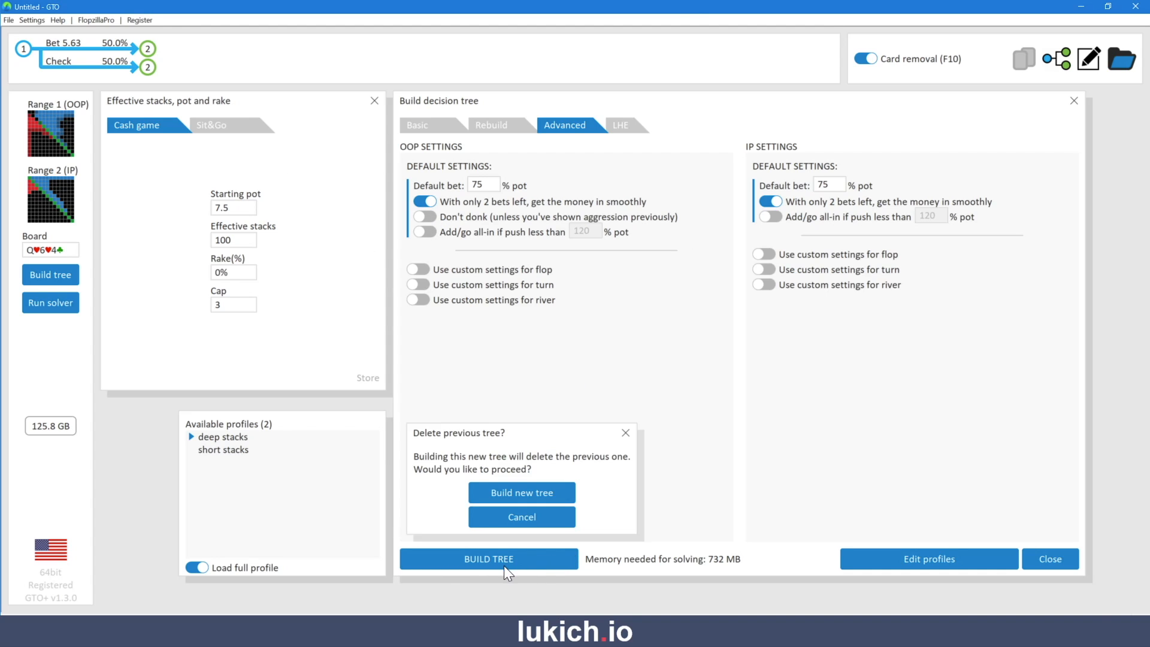
pyautogui.click(518, 491)
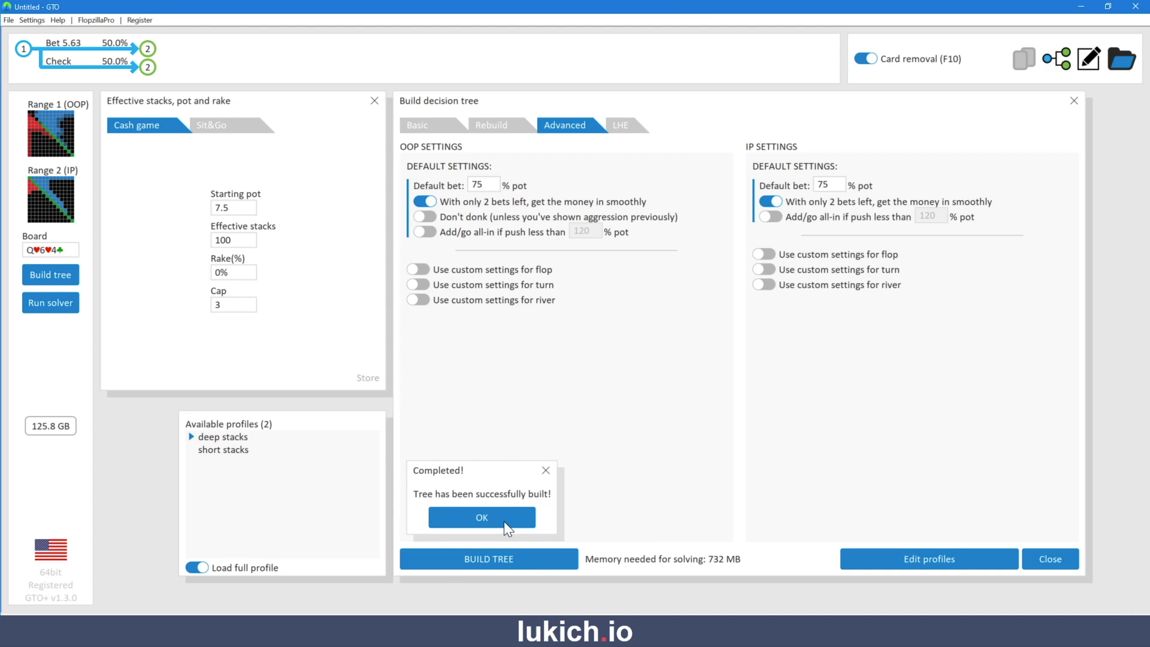
pyautogui.click(507, 516)
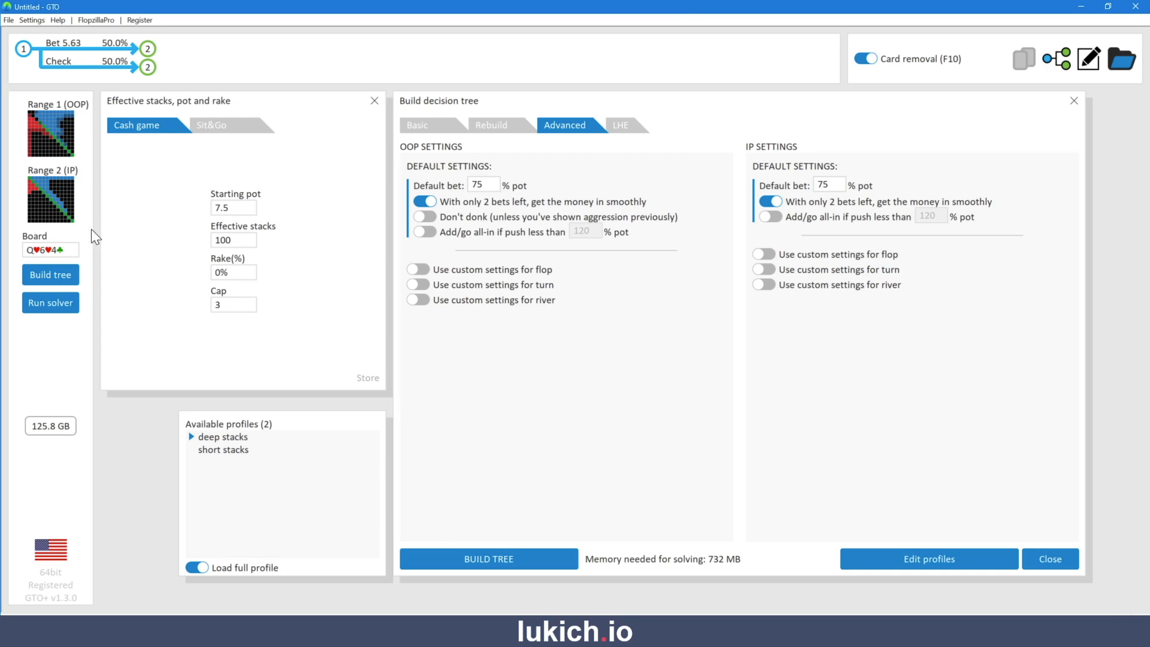
# Activate database mode in the solver's advanced options and view the database distributions graph
pyautogui.click(57, 302)
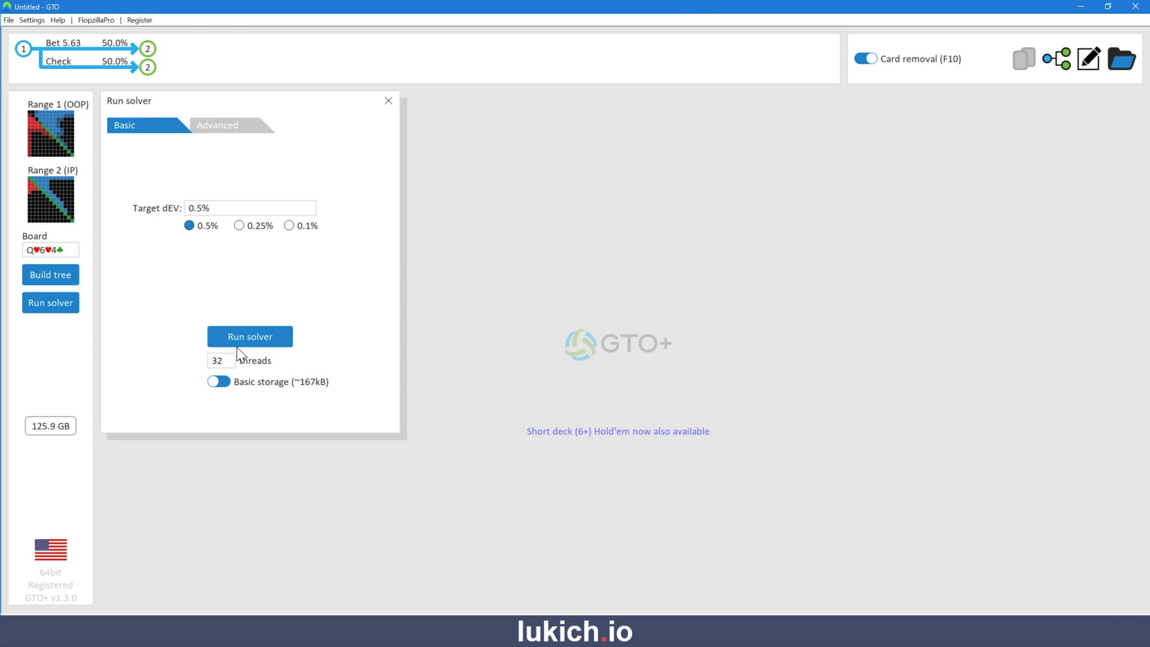
pyautogui.click(220, 127)
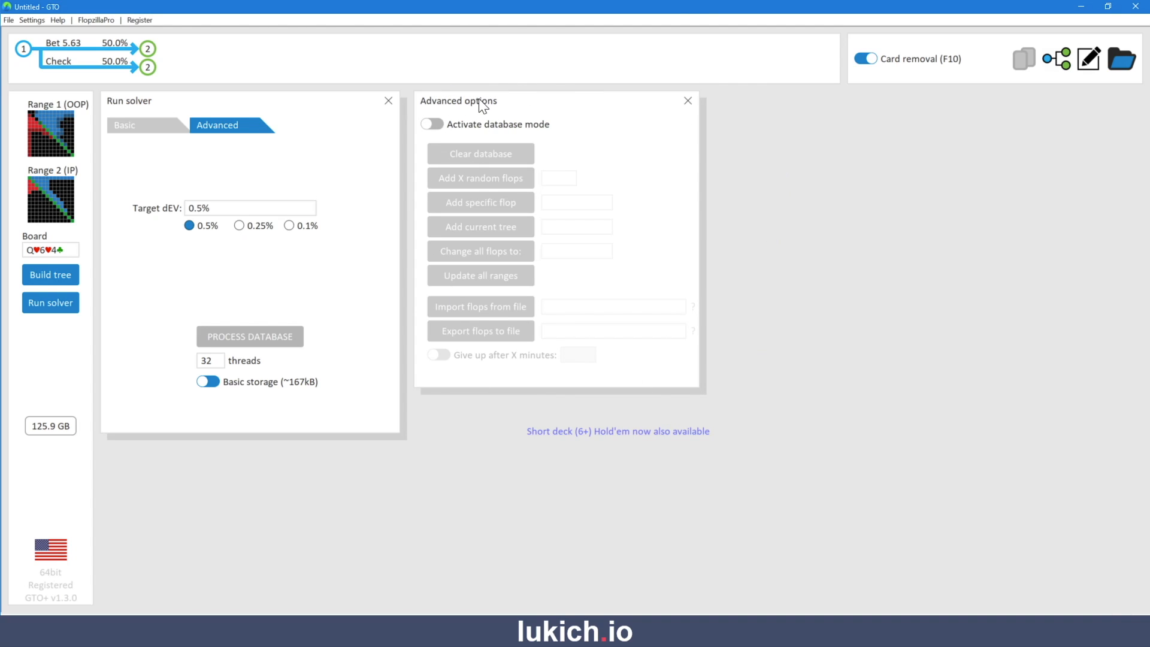
pyautogui.click(433, 124)
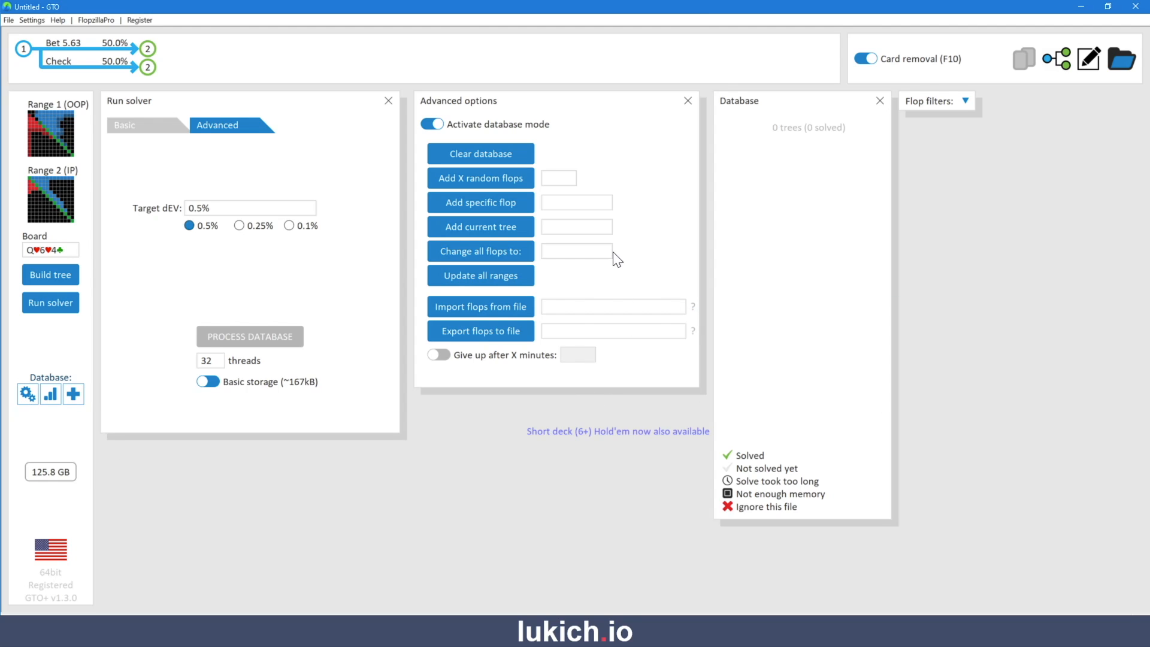
pyautogui.click(52, 394)
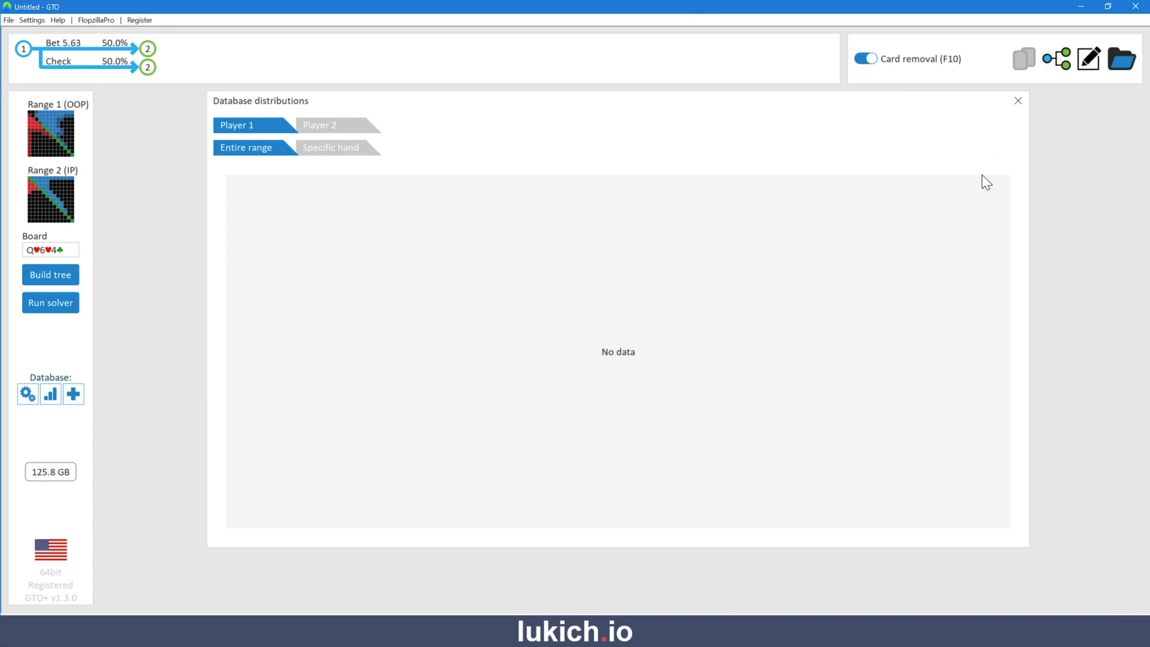
# Add the current Qh6h4c tree to the database
pyautogui.click(73, 394)
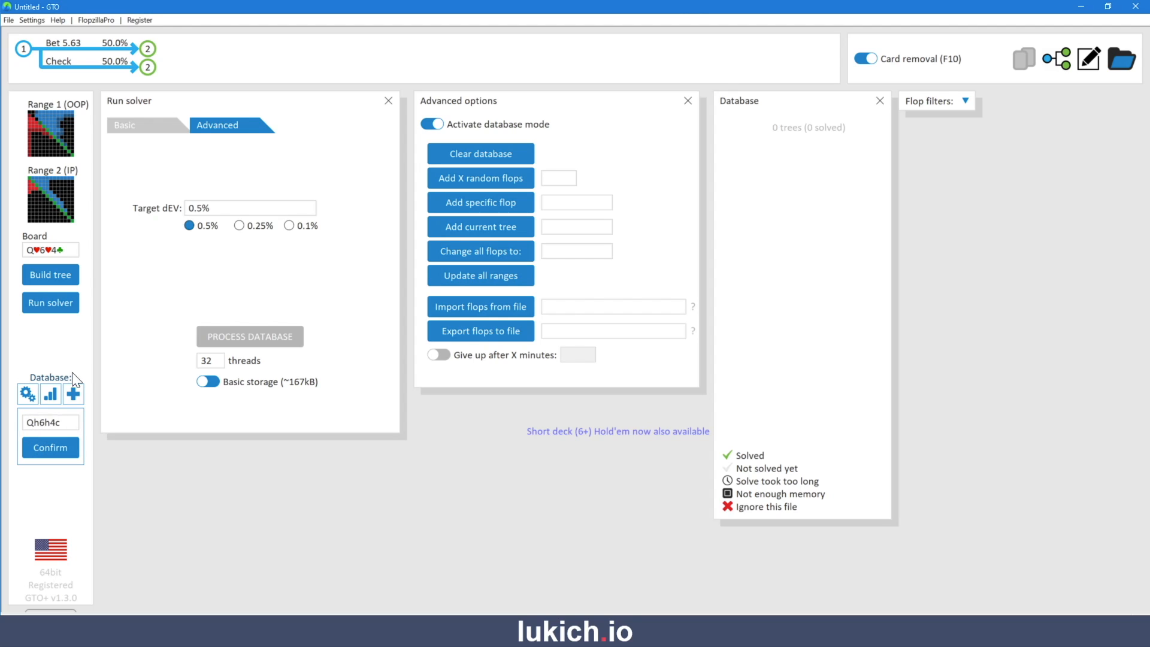
pyautogui.click(40, 446)
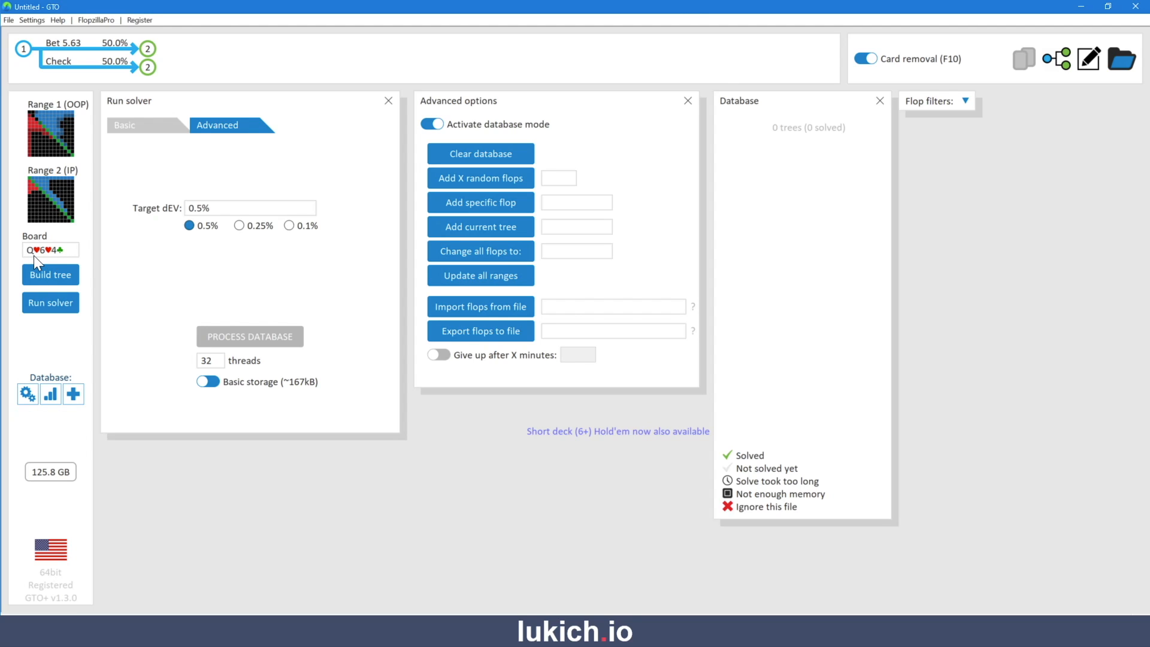
pyautogui.click(75, 399)
pyautogui.click(48, 447)
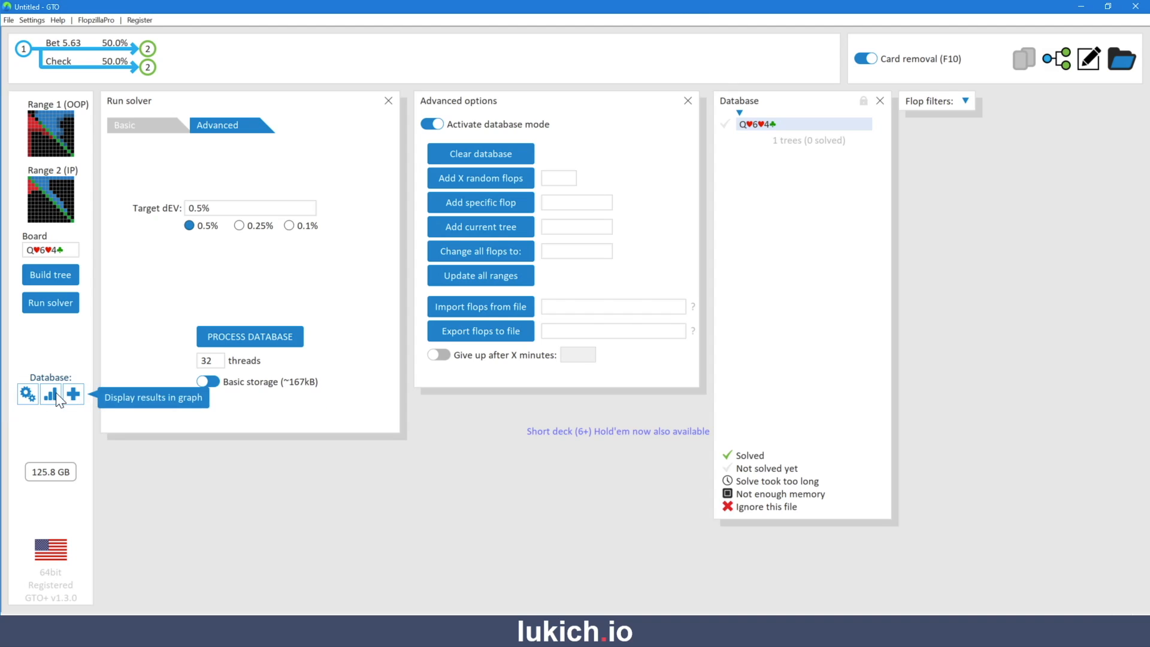
# Clear the database and add 10 random flops to it
pyautogui.click(482, 156)
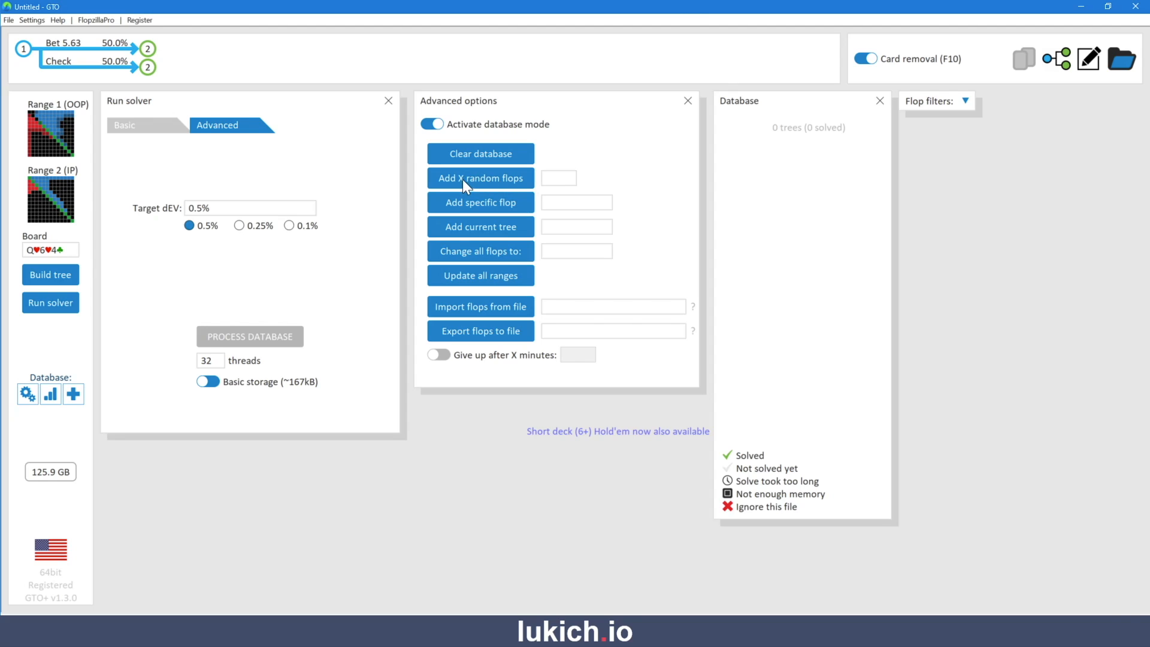
pyautogui.click(569, 179)
pyautogui.write('10')
pyautogui.click(504, 178)
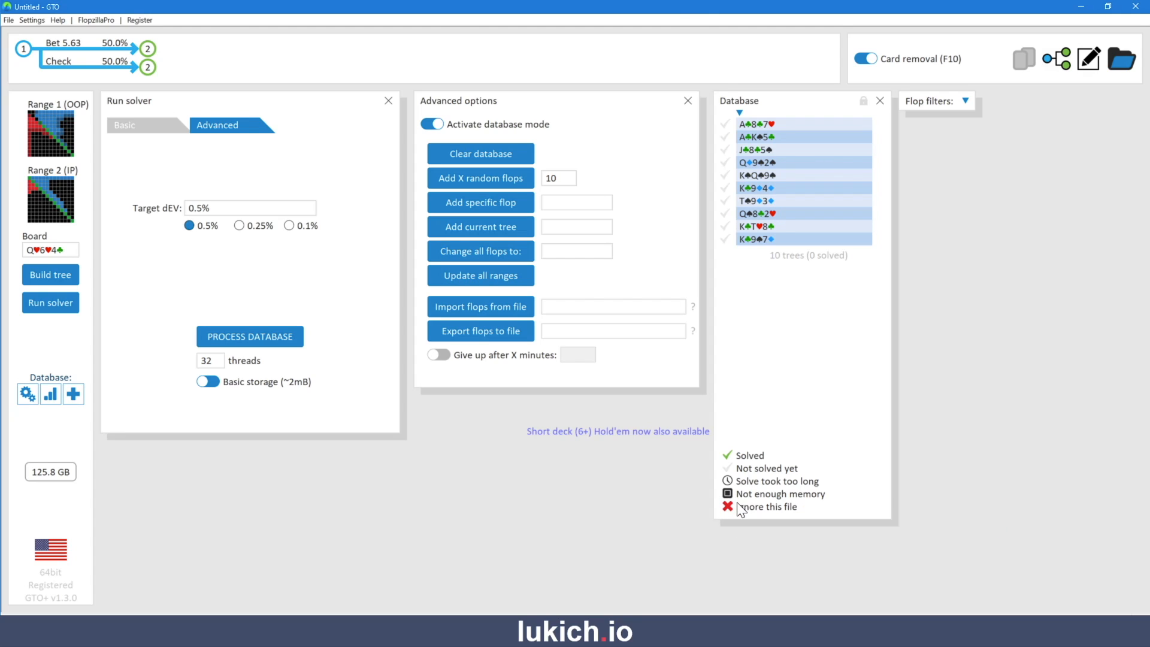
# Mark the K♣9♦4♦ tree in the database as ignored
pyautogui.moveTo(740, 510)
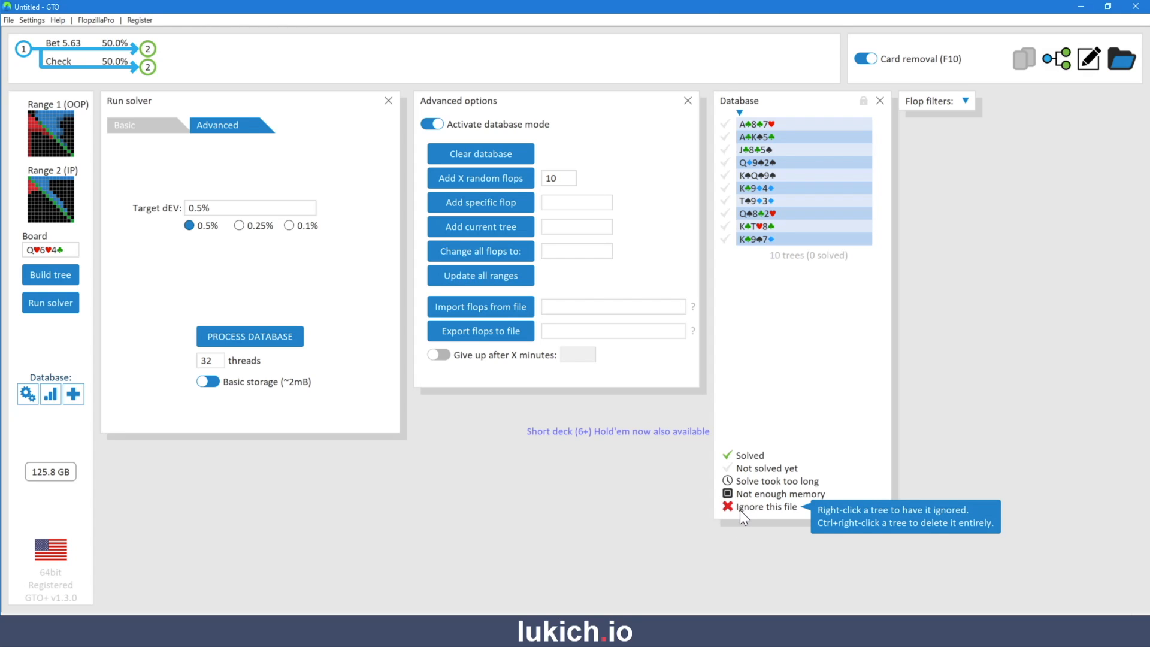
pyautogui.rightClick(745, 188)
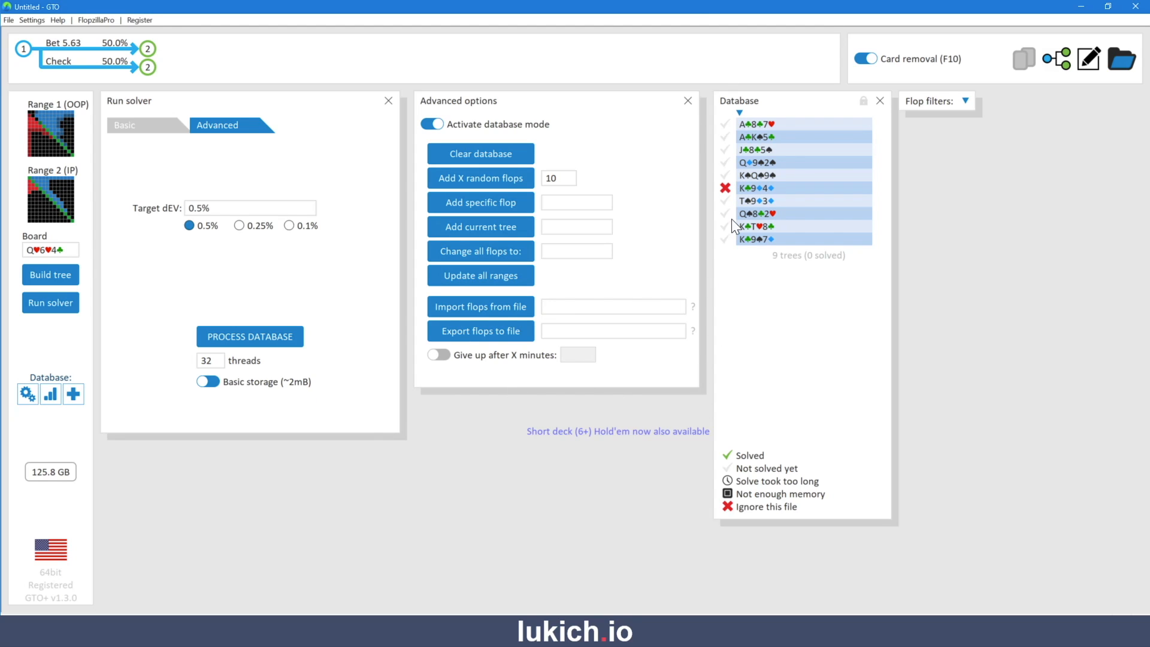
pyautogui.click(727, 191)
# Clear the database, and add the specific flop Th9d6c and the current tree to it
pyautogui.click(511, 156)
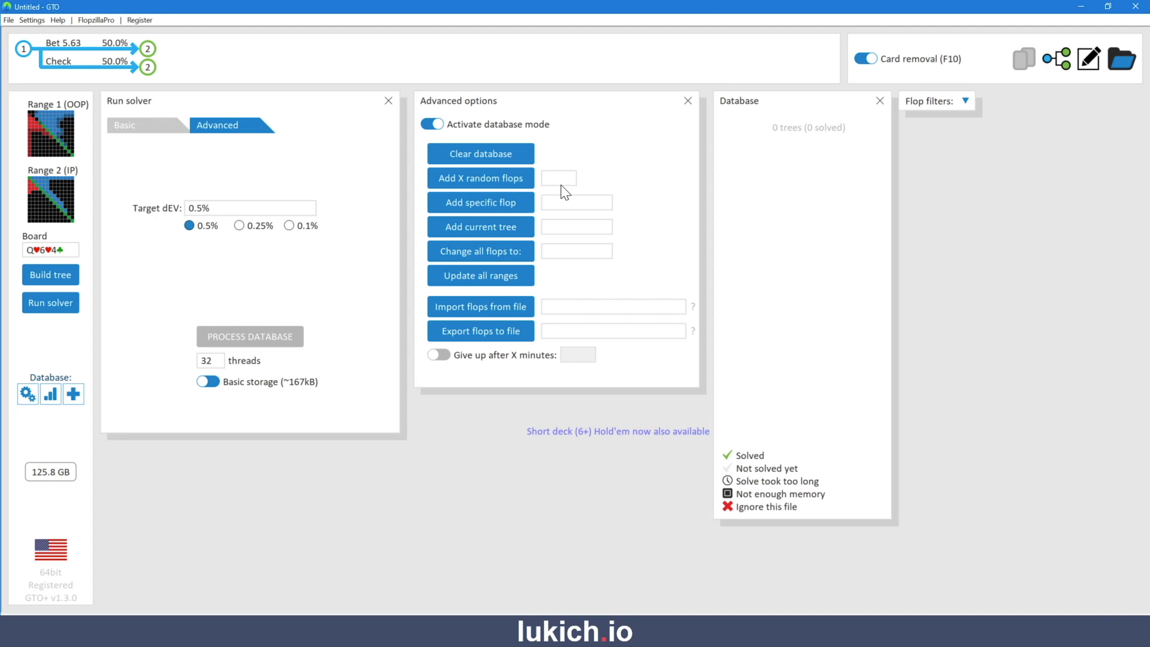
pyautogui.press('Tab')
pyautogui.write('Th 9d 6c')
pyautogui.click(490, 203)
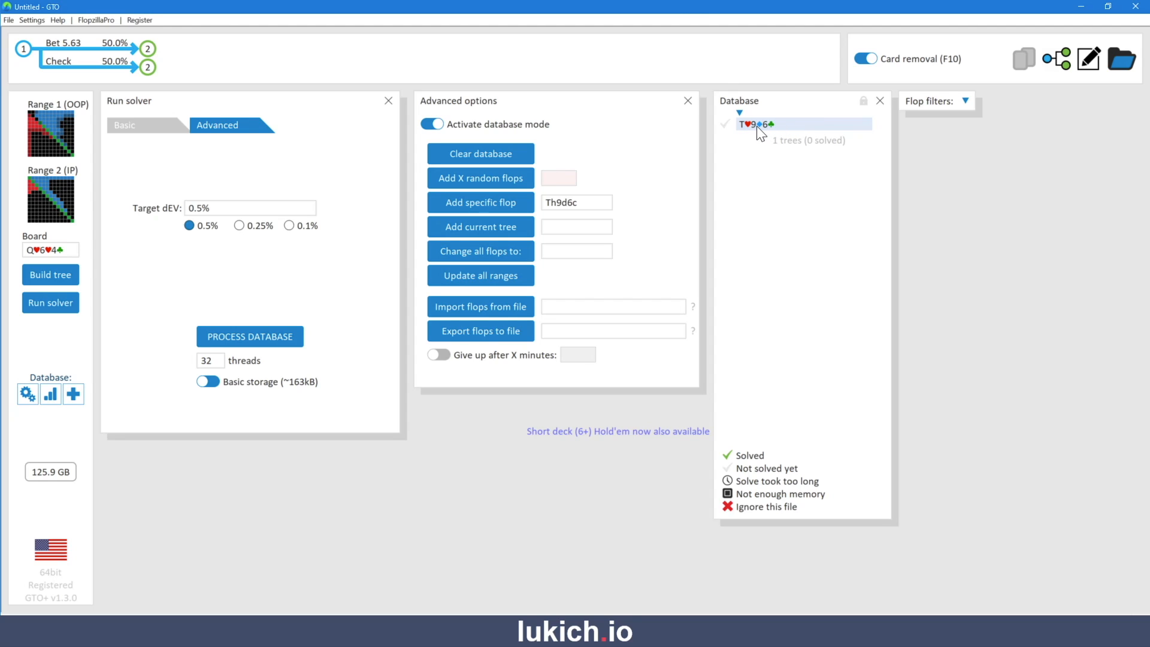
pyautogui.click(518, 235)
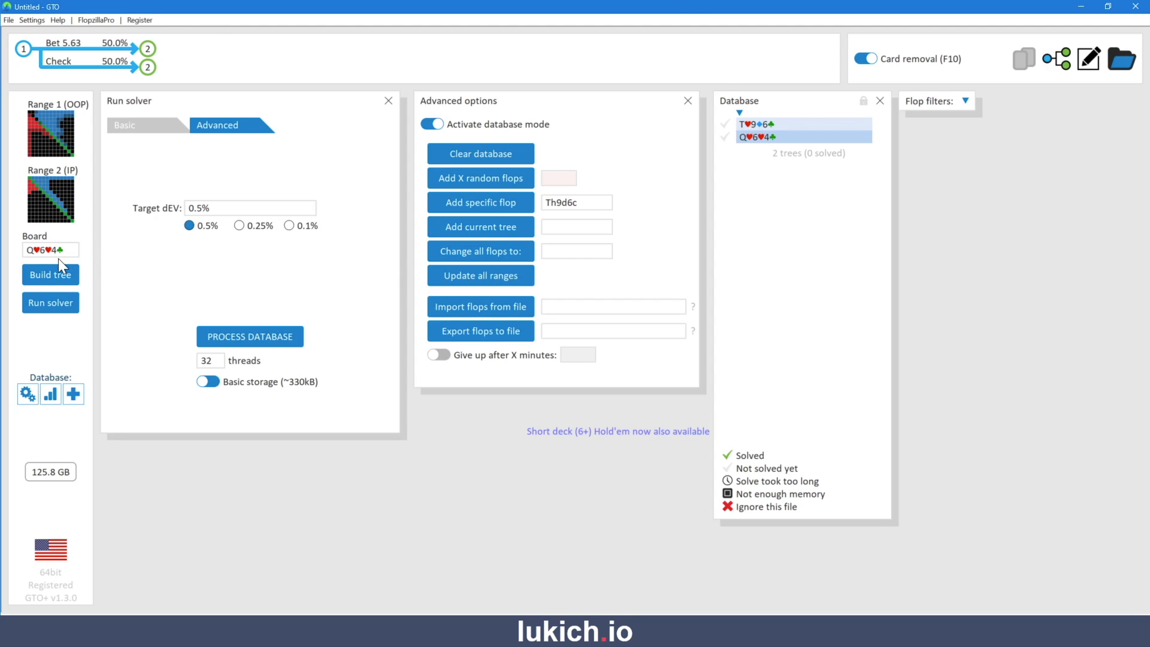
# Change all flops in the database to AcKcQc and update all ranges to the current settings
pyautogui.moveTo(582, 202); pyautogui.dragTo(520, 200)
pyautogui.hotkey('ctrl', 'x')
pyautogui.click(585, 252)
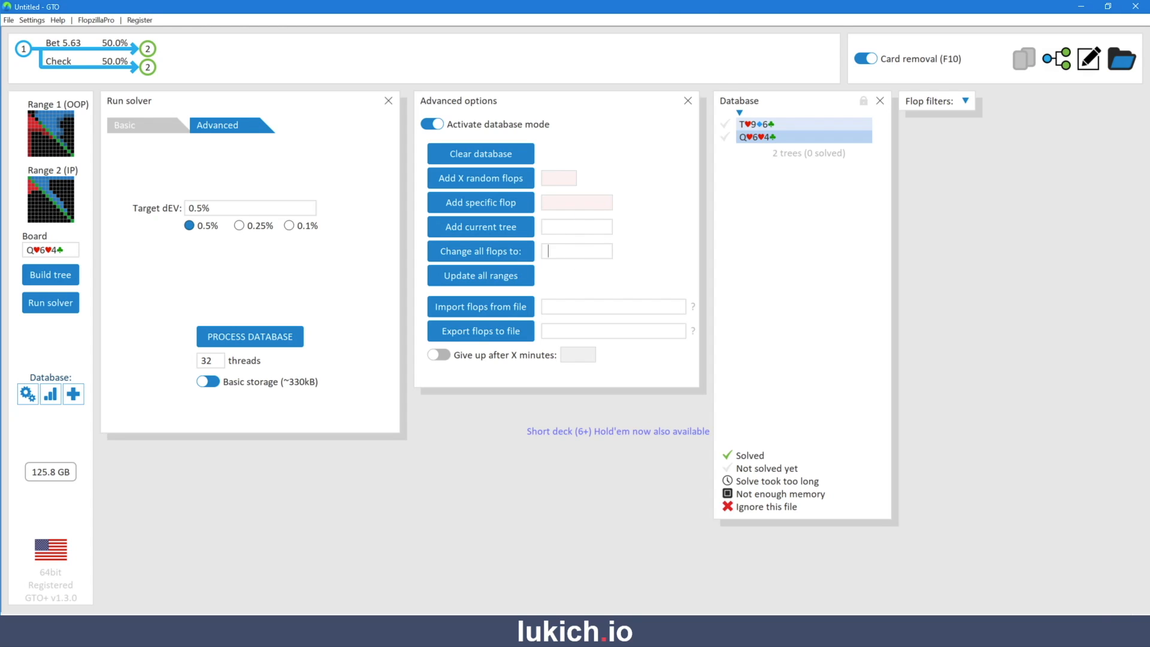
pyautogui.write('Ac Kc Qc')
pyautogui.click(490, 253)
pyautogui.click(497, 278)
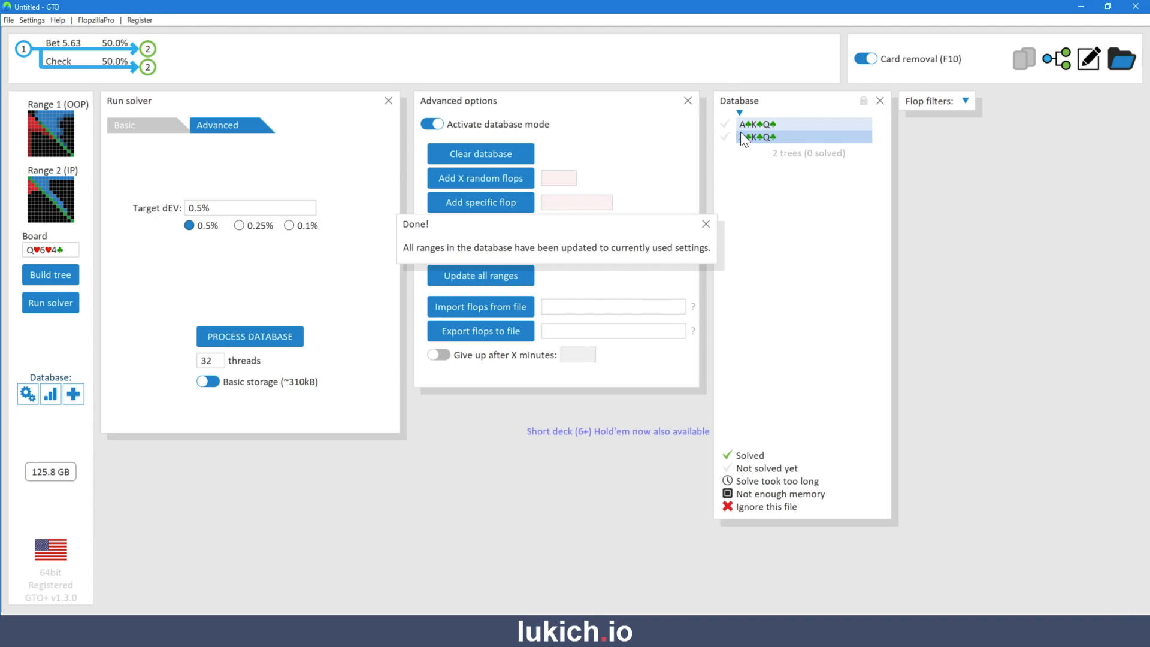
pyautogui.click(701, 227)
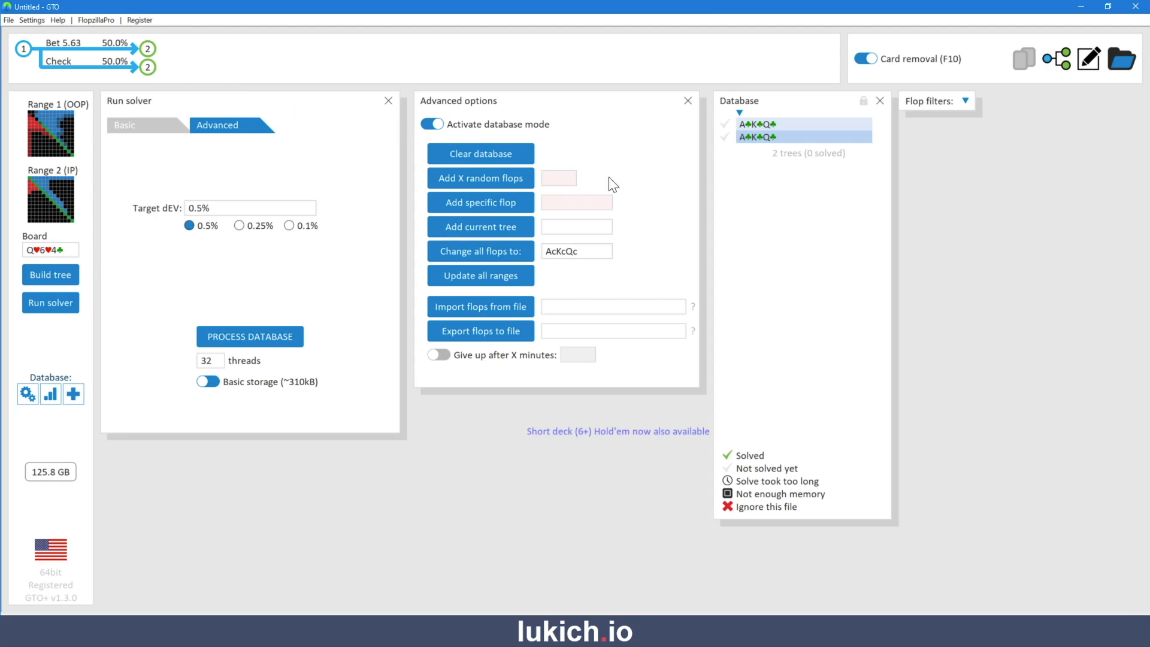
# Clear the database, import the standard weighted subset of 55 flops, and look through its list of trees
pyautogui.click(489, 156)
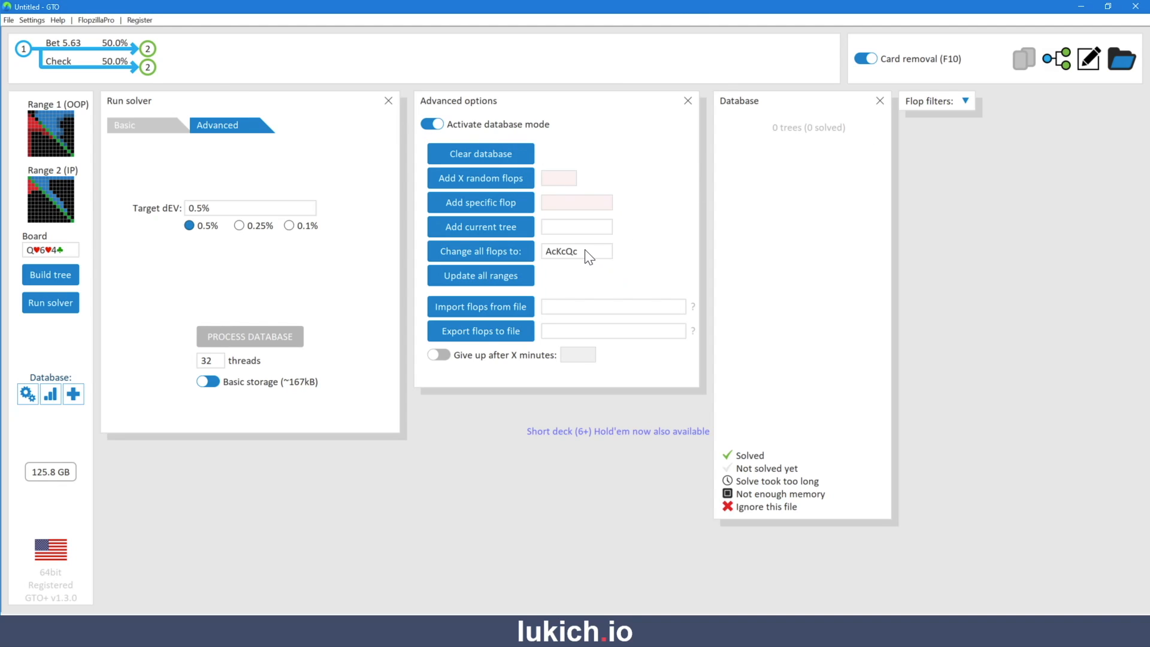
pyautogui.press('BackSpace')
pyautogui.click(628, 310)
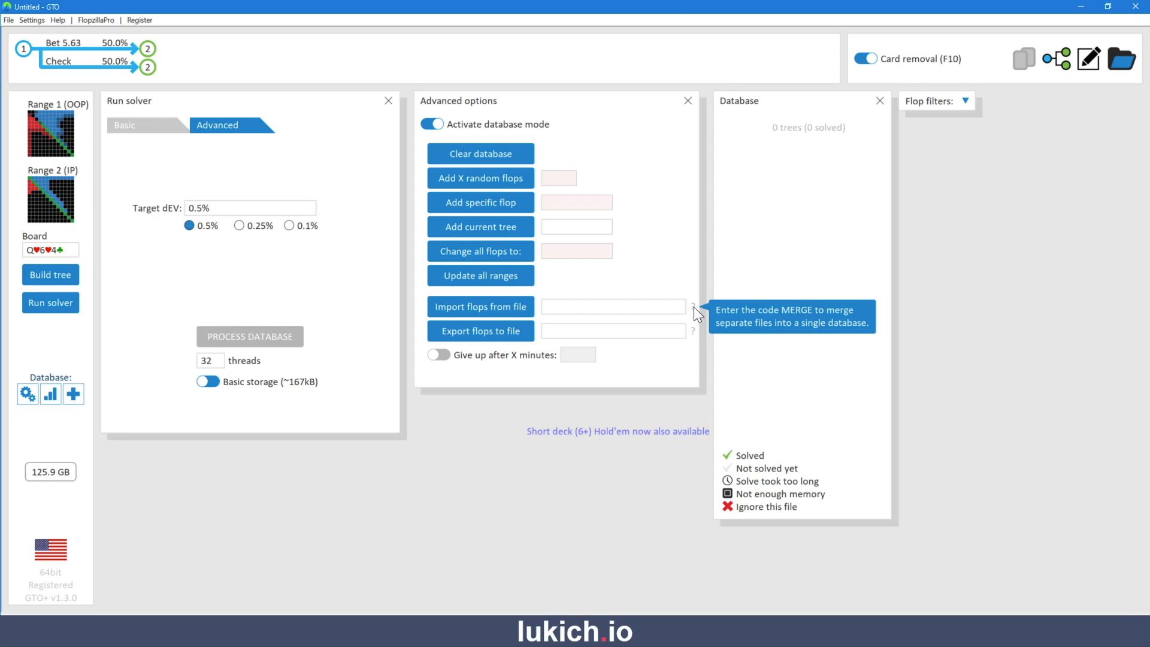
pyautogui.moveTo(693, 307)
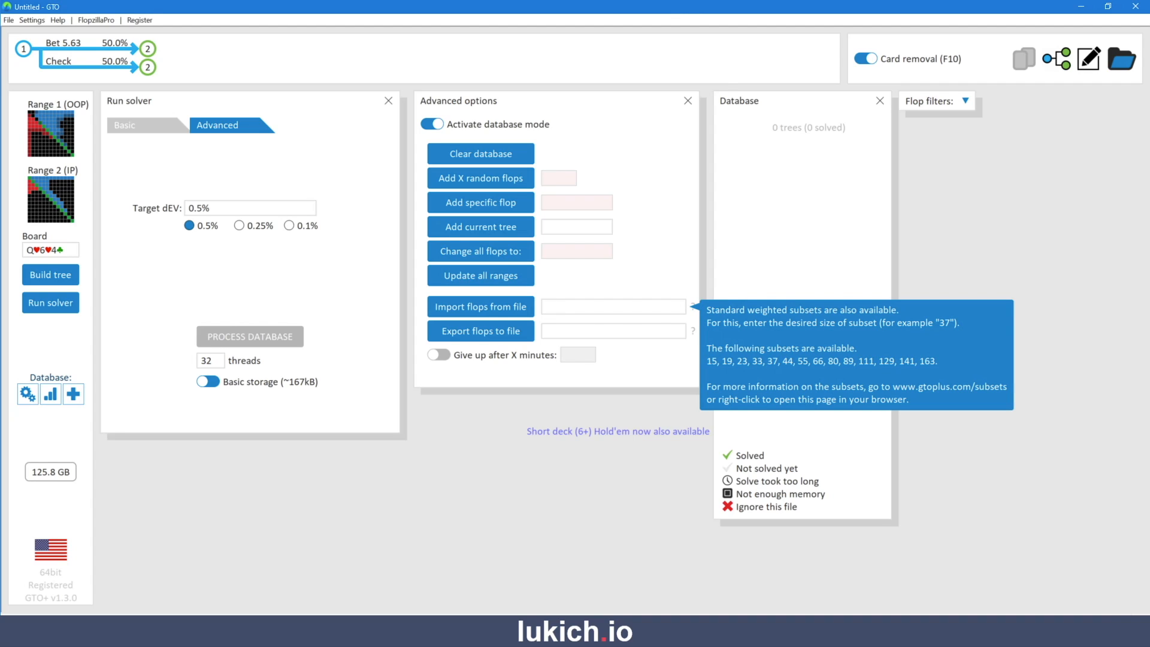
pyautogui.write('55')
pyautogui.click(473, 310)
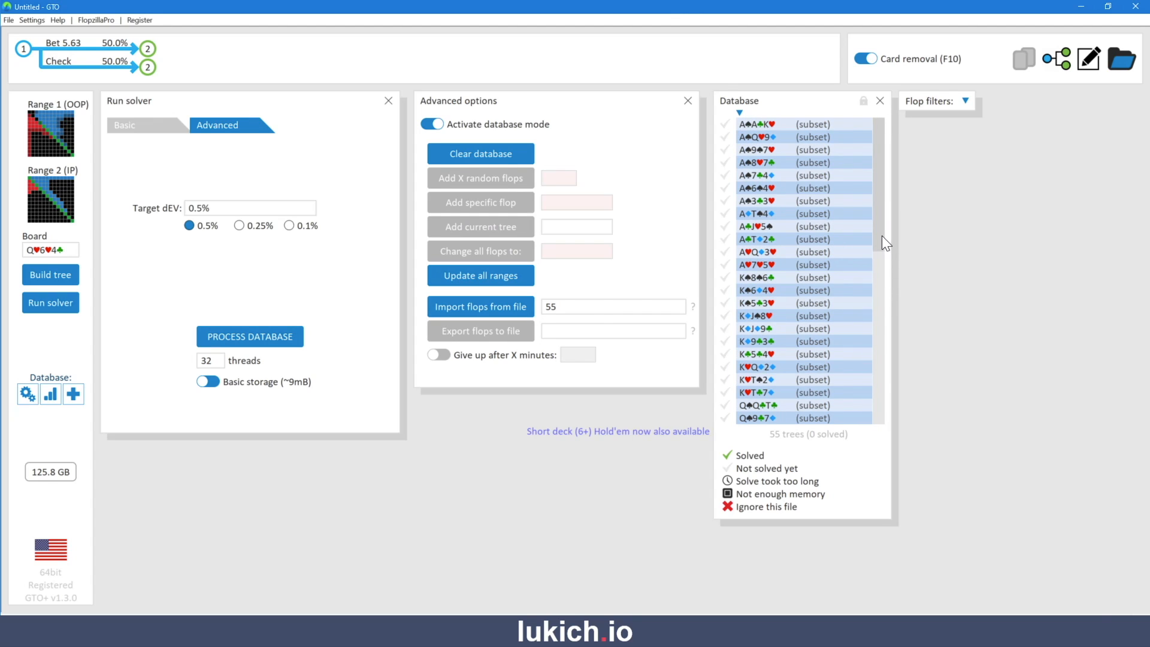
pyautogui.moveTo(880, 231); pyautogui.dragTo(872, 432)
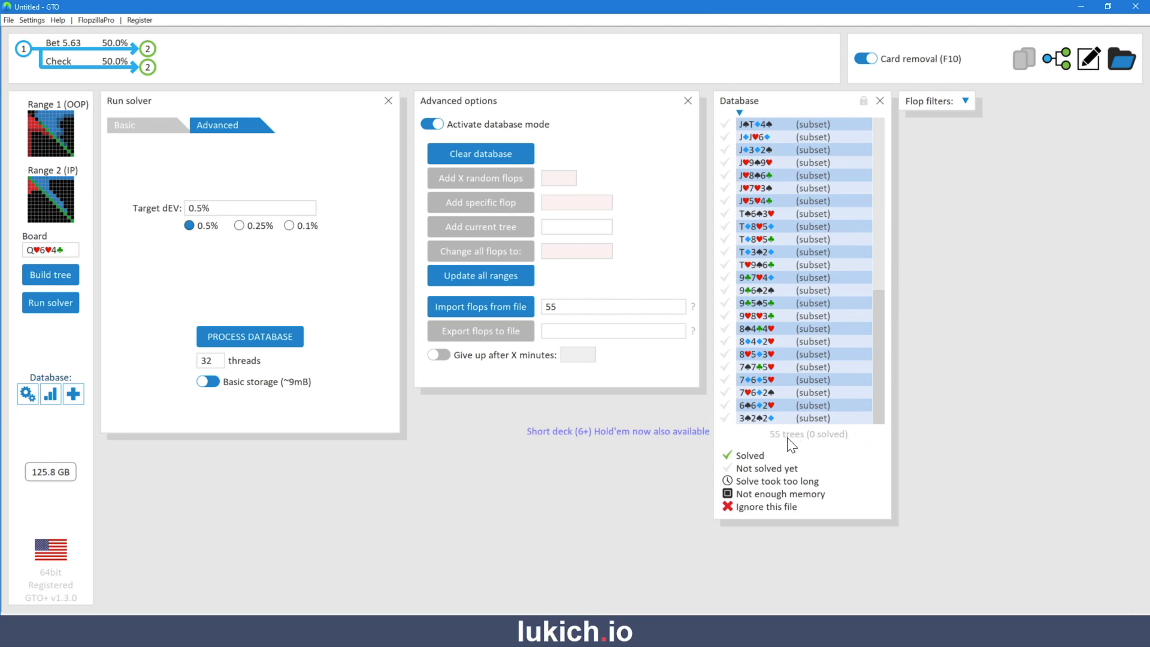
pyautogui.moveTo(878, 403); pyautogui.dragTo(875, 129)
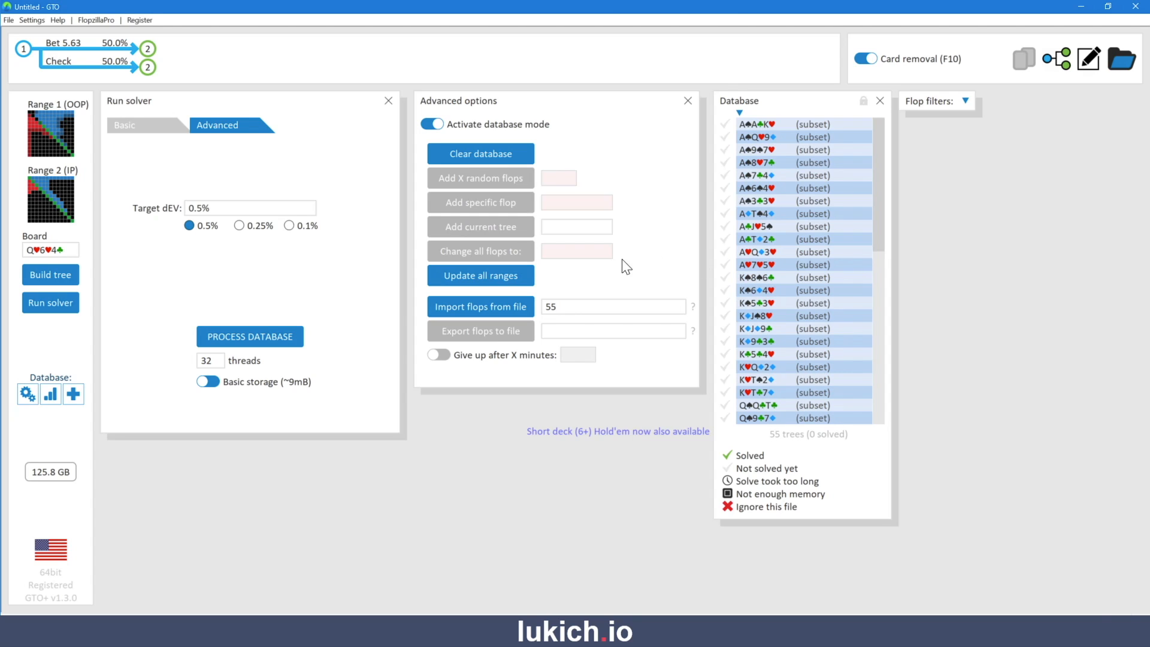
# Clear the database and import the standard weighted subset of 15 flops
pyautogui.moveTo(574, 310)
pyautogui.click(488, 154)
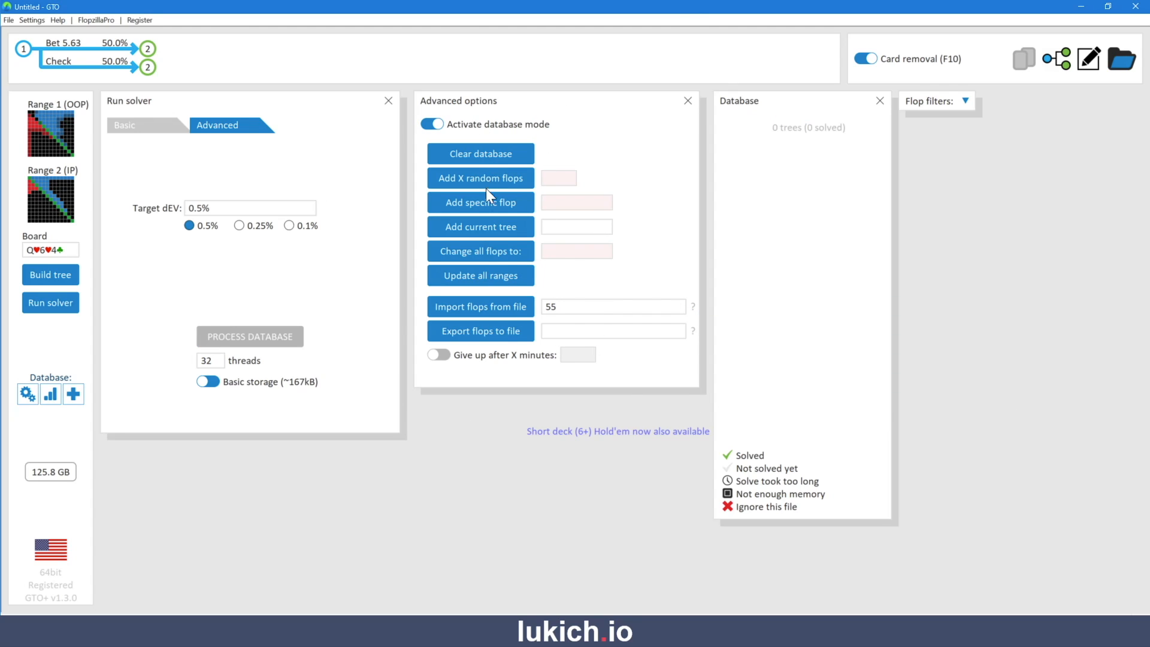
pyautogui.moveTo(567, 312)
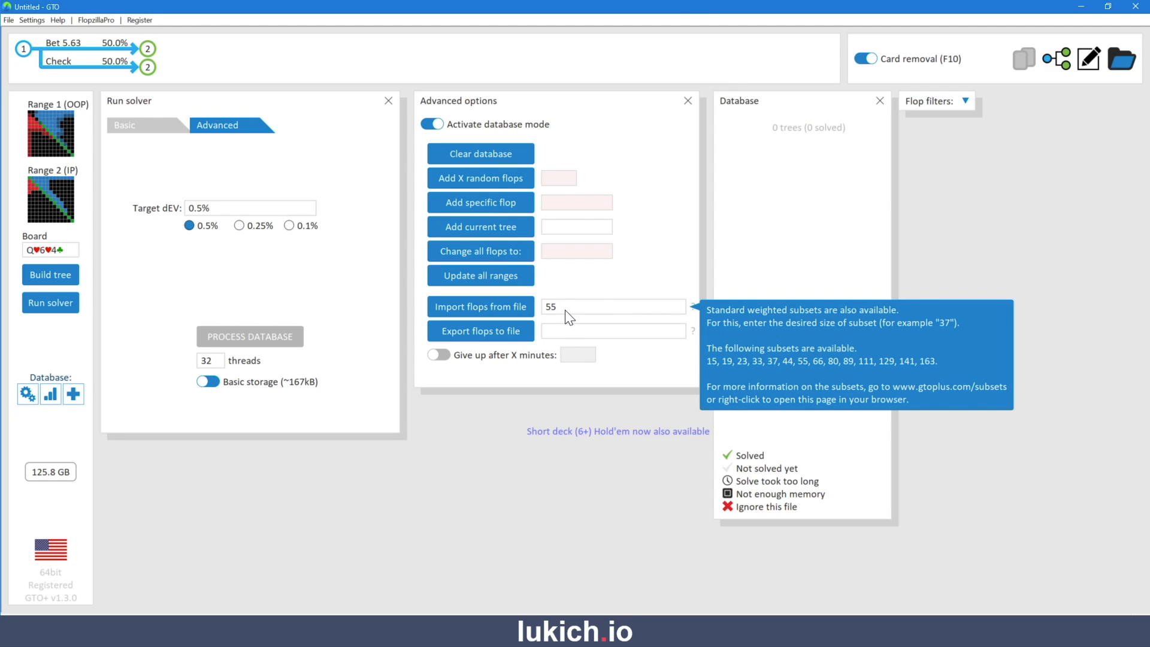
pyautogui.write('15')
pyautogui.click(509, 306)
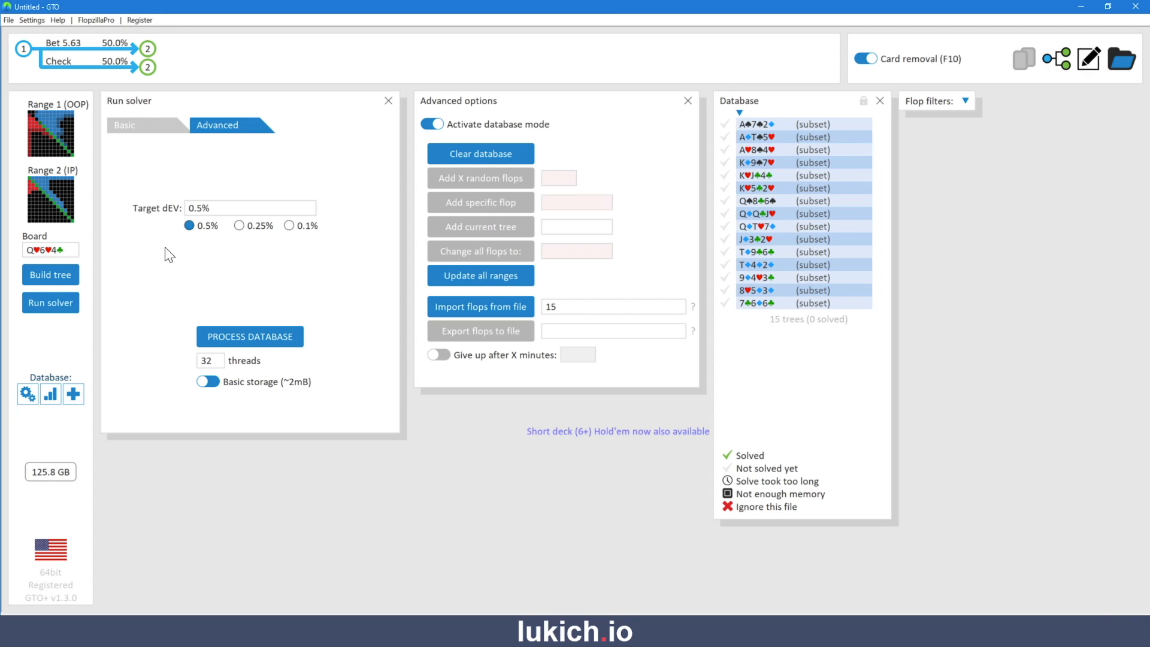
# Set the solver's target dEV to 2% and switch the database from basic to extensive storage
pyautogui.doubleClick(227, 210)
pyautogui.write('1%')
pyautogui.moveTo(196, 208); pyautogui.dragTo(186, 210)
pyautogui.write('2')
pyautogui.click(207, 384)
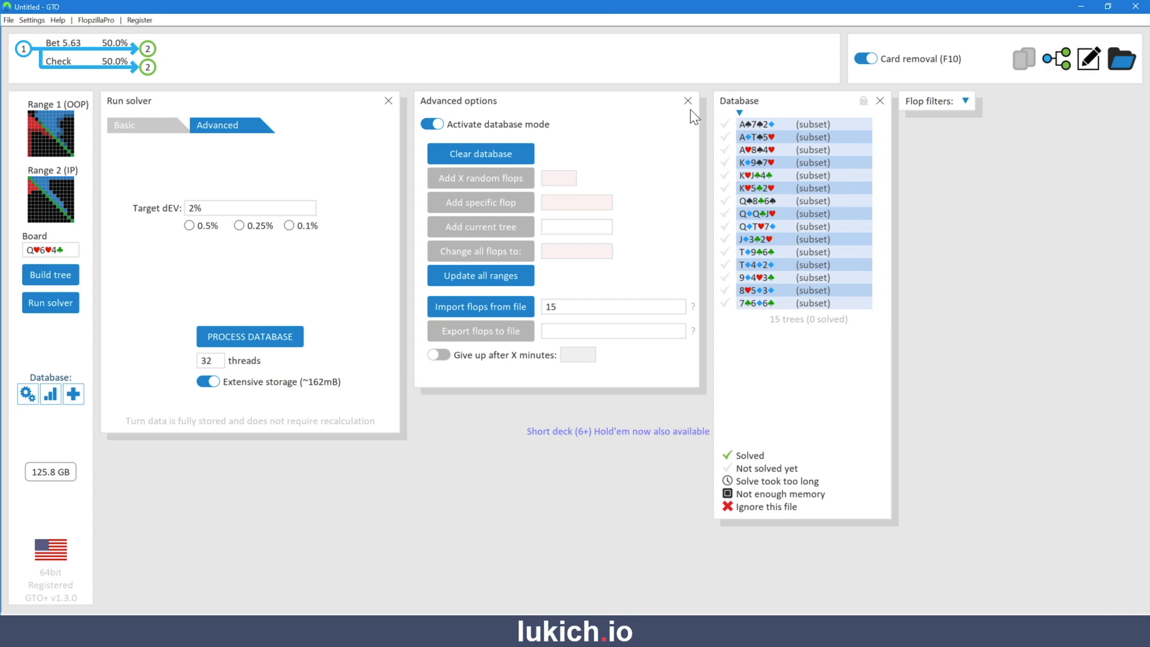
# Solve all the flops in the database with the current solver settings
pyautogui.click(265, 335)
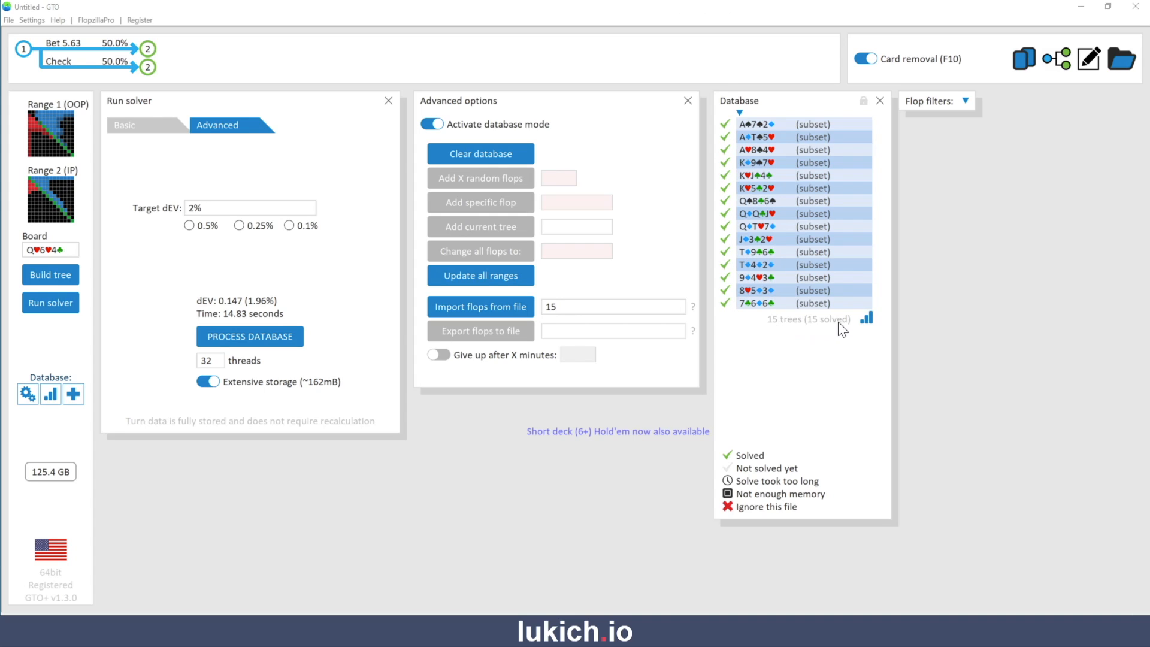
# Open the flop filters, exclude 2Flush and 3Flush boards from the database, and include 2Flush again
pyautogui.click(965, 102)
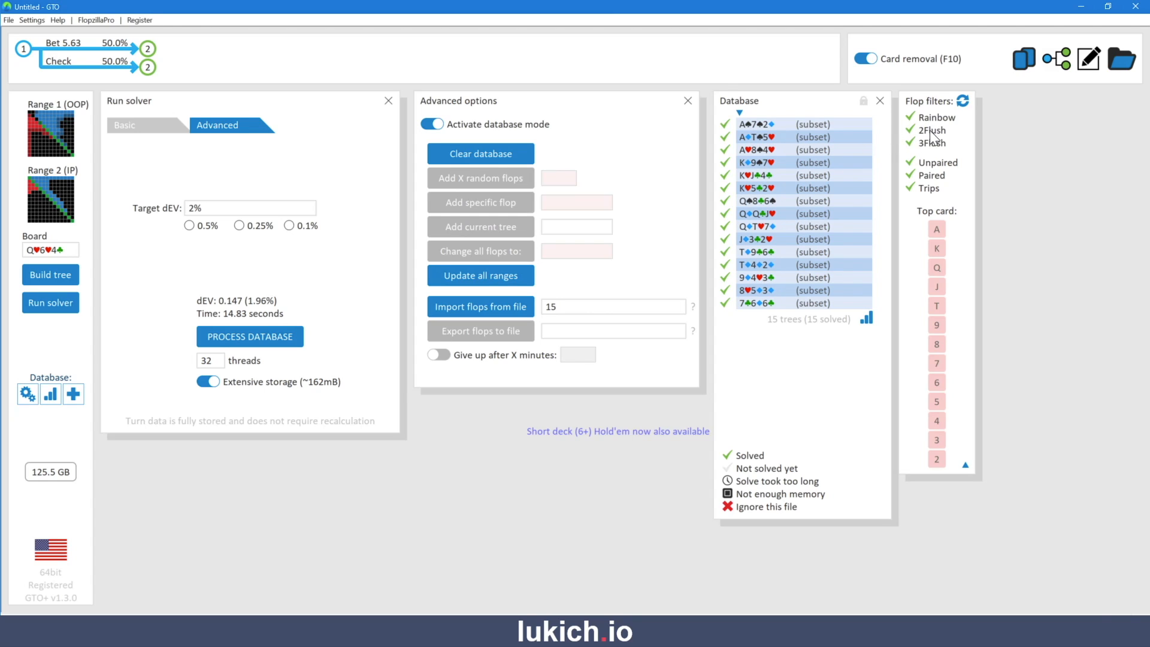
pyautogui.click(911, 129)
pyautogui.click(910, 141)
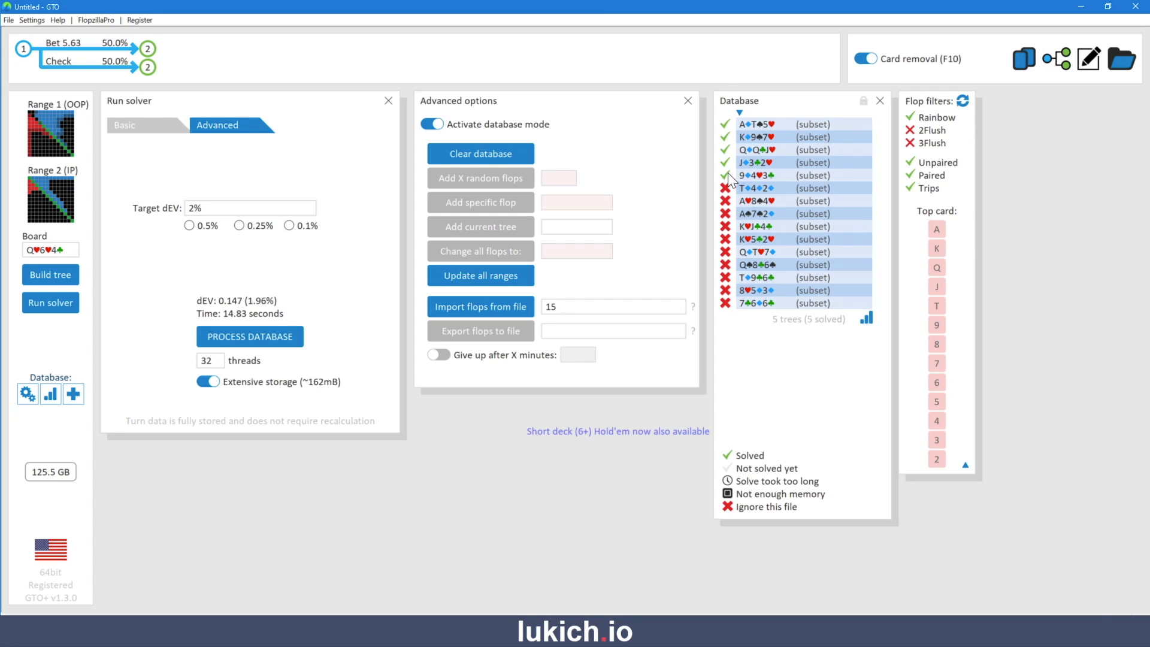
pyautogui.click(910, 129)
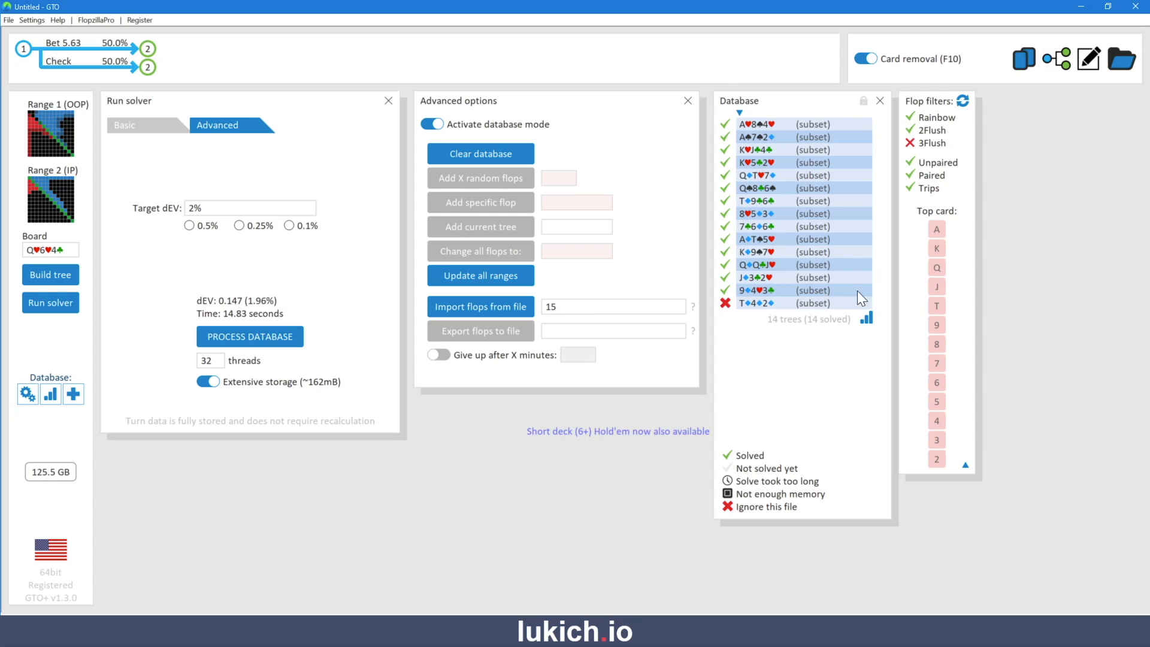
# Try the board-pairing filters by excluding unpaired, paired and trips flops one at a time, restoring each
pyautogui.click(910, 161)
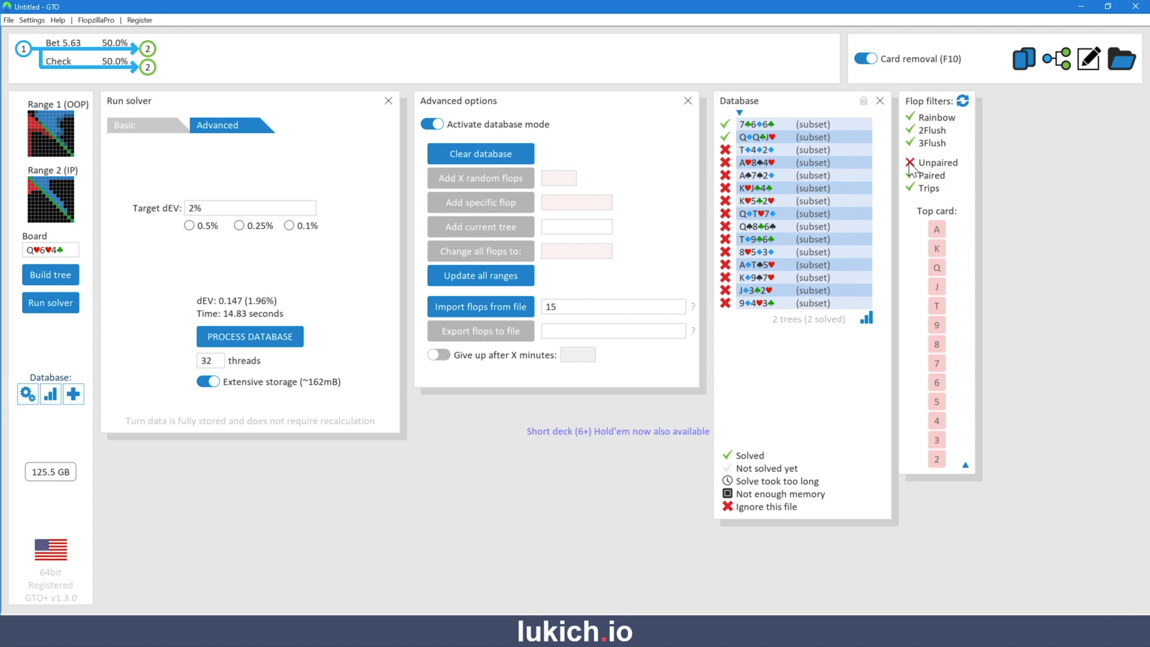
pyautogui.click(913, 163)
pyautogui.click(916, 175)
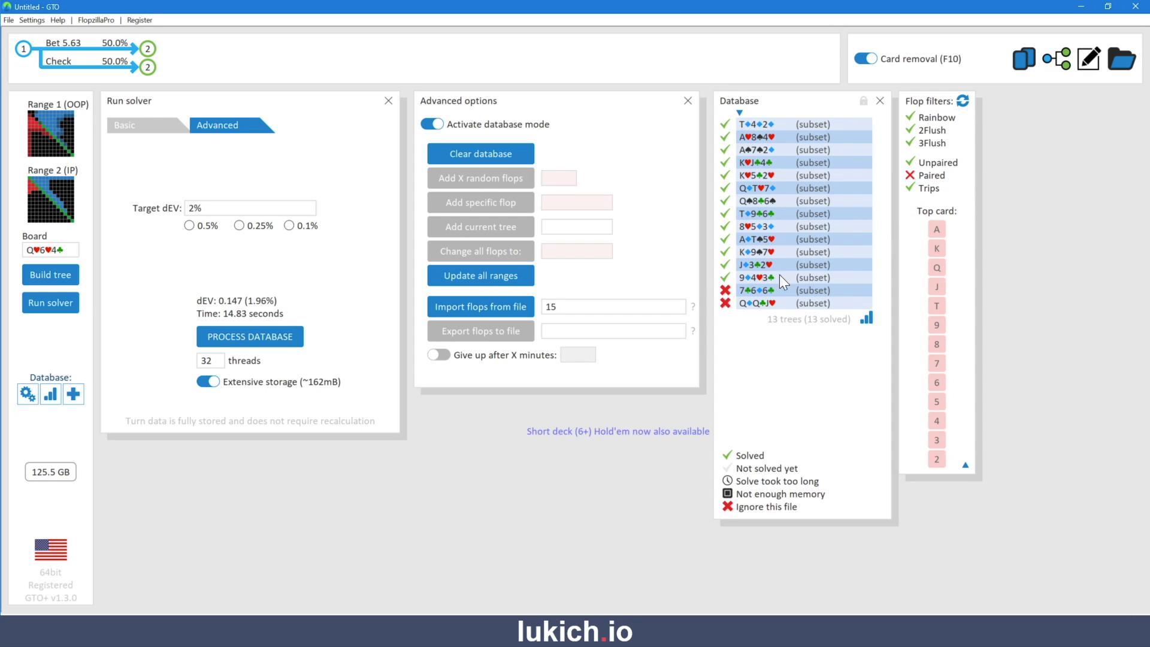
pyautogui.click(910, 175)
pyautogui.click(911, 189)
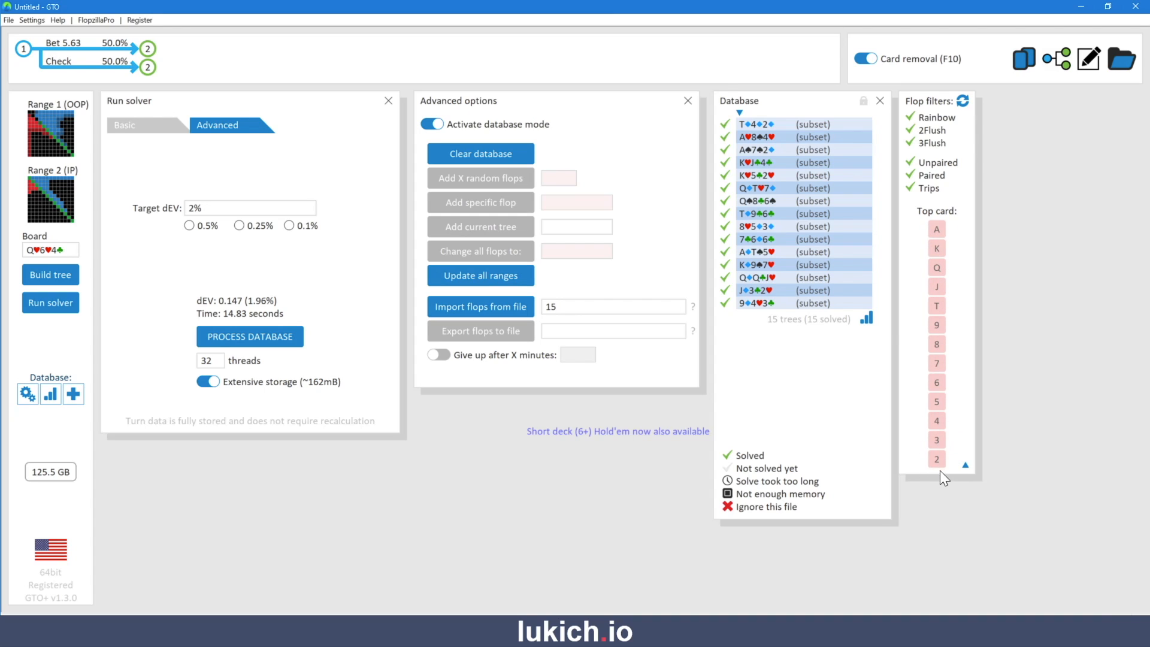
# Filter the database by top card A, K and Q, and clear the top-card selection again
pyautogui.click(936, 230)
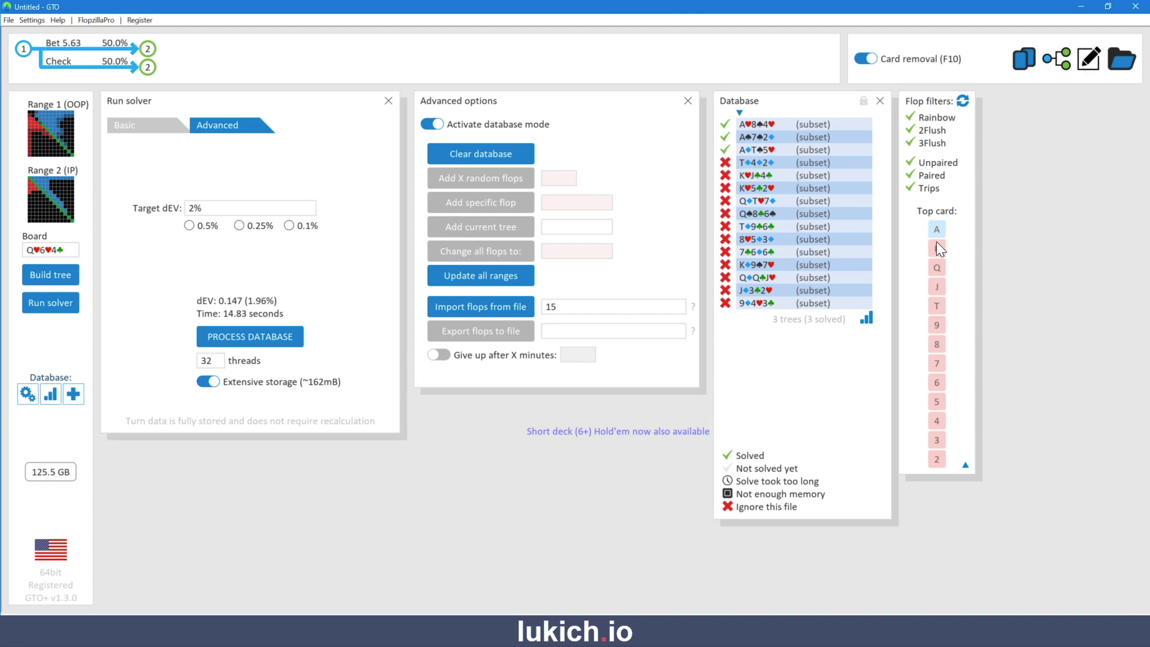
pyautogui.click(934, 249)
pyautogui.click(936, 267)
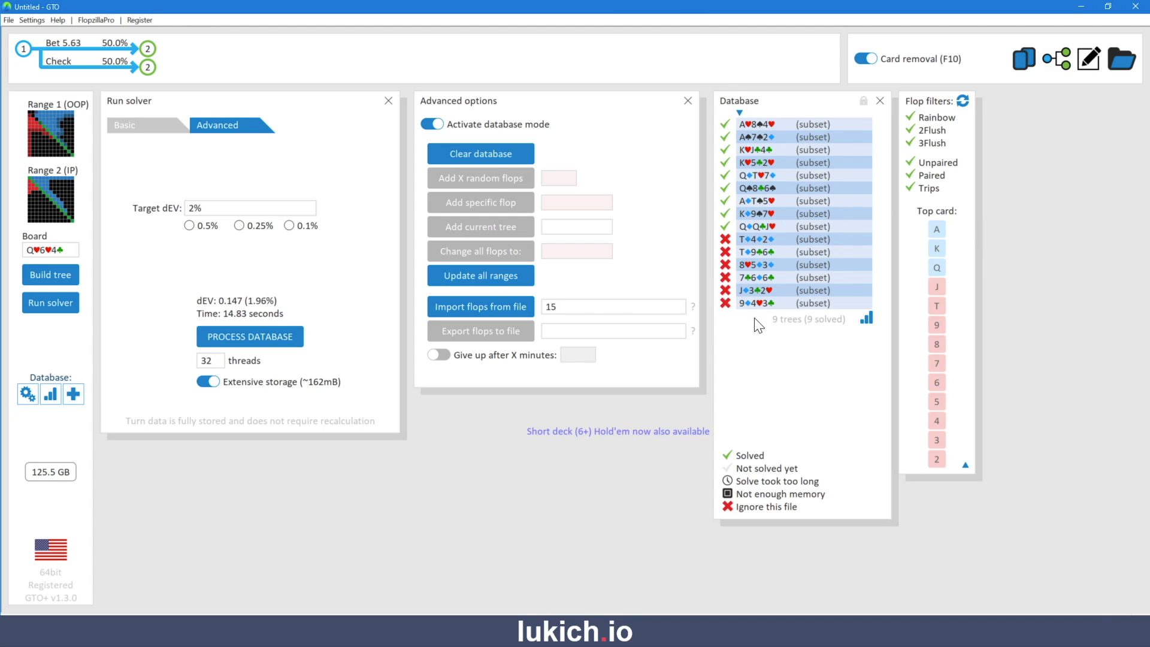
pyautogui.click(937, 266)
pyautogui.click(937, 251)
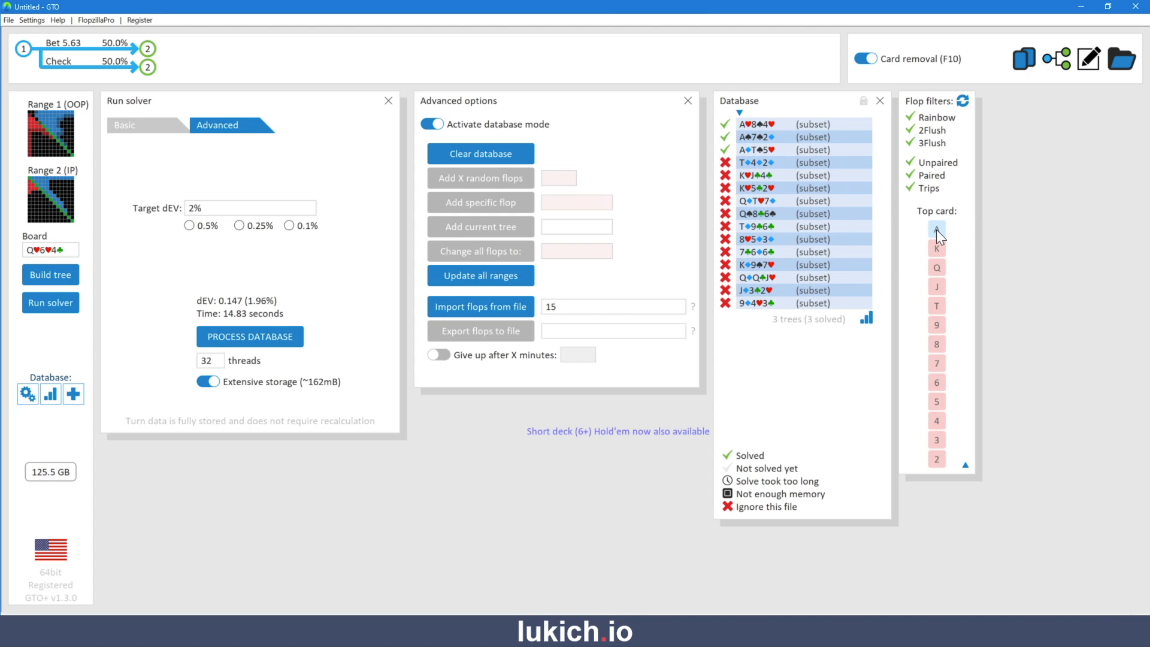
pyautogui.click(936, 229)
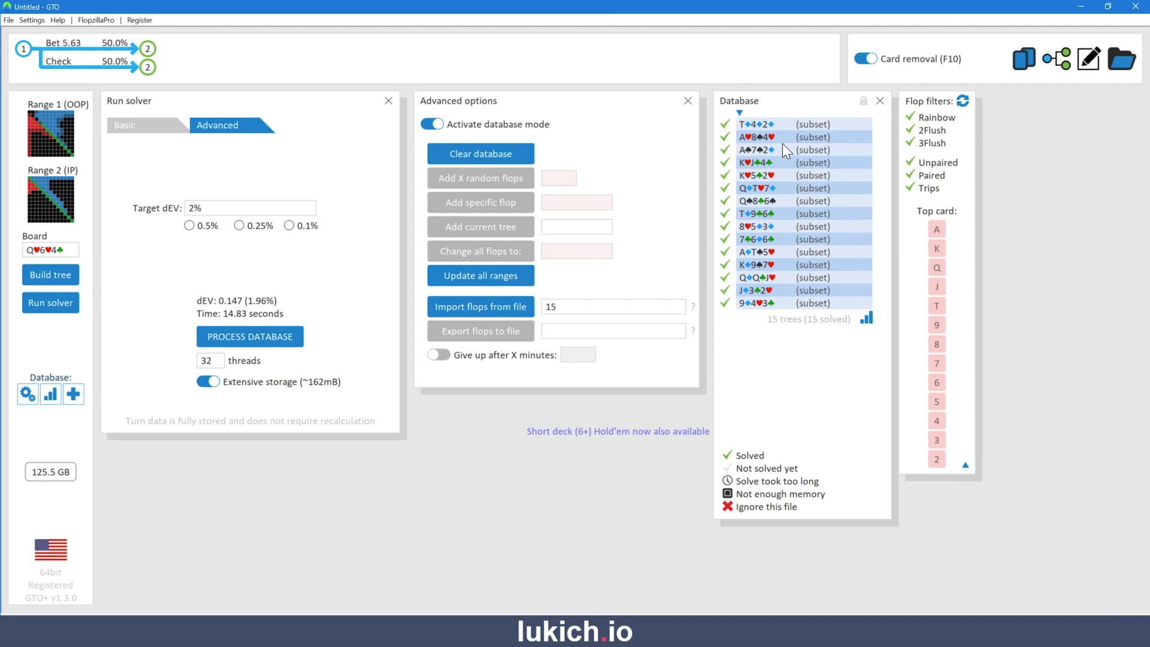
# Load the solved T♦4♦2♦ flop, view player 1's first decision, and return to the database
pyautogui.click(756, 126)
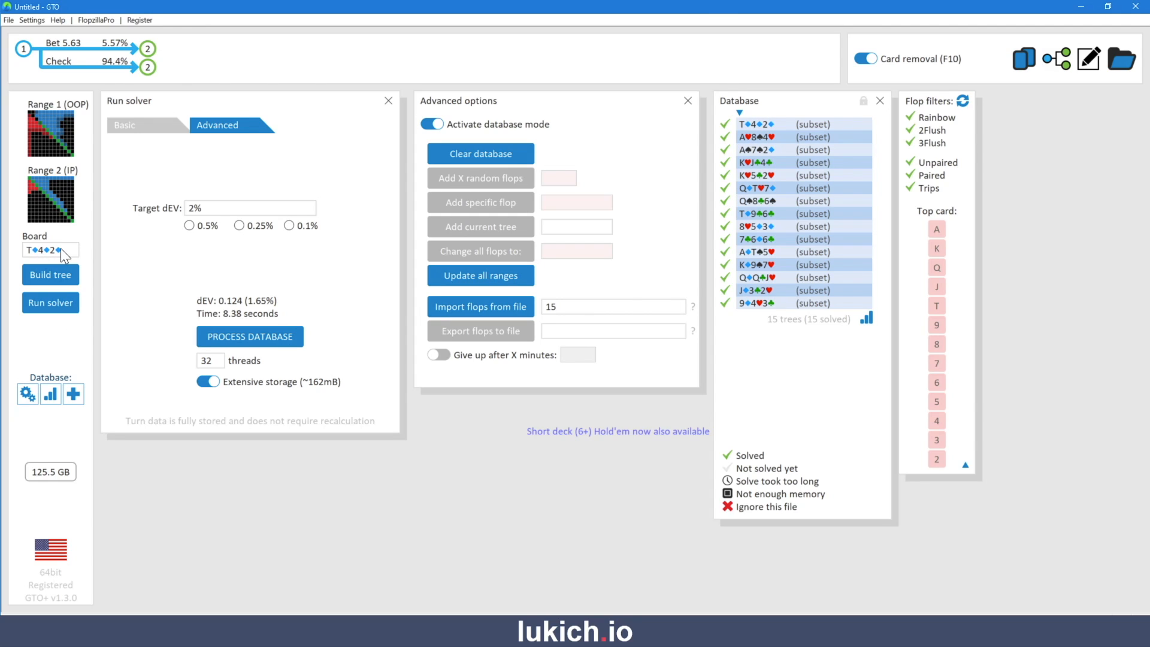
pyautogui.click(24, 51)
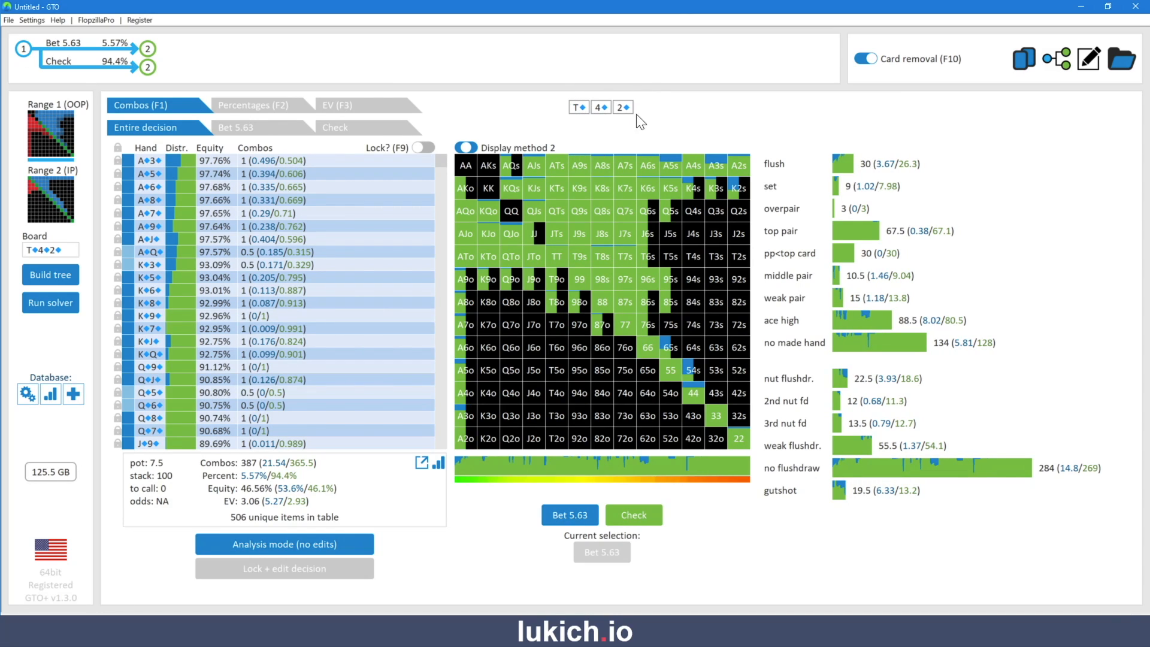
pyautogui.moveTo(79, 47)
pyautogui.click(26, 395)
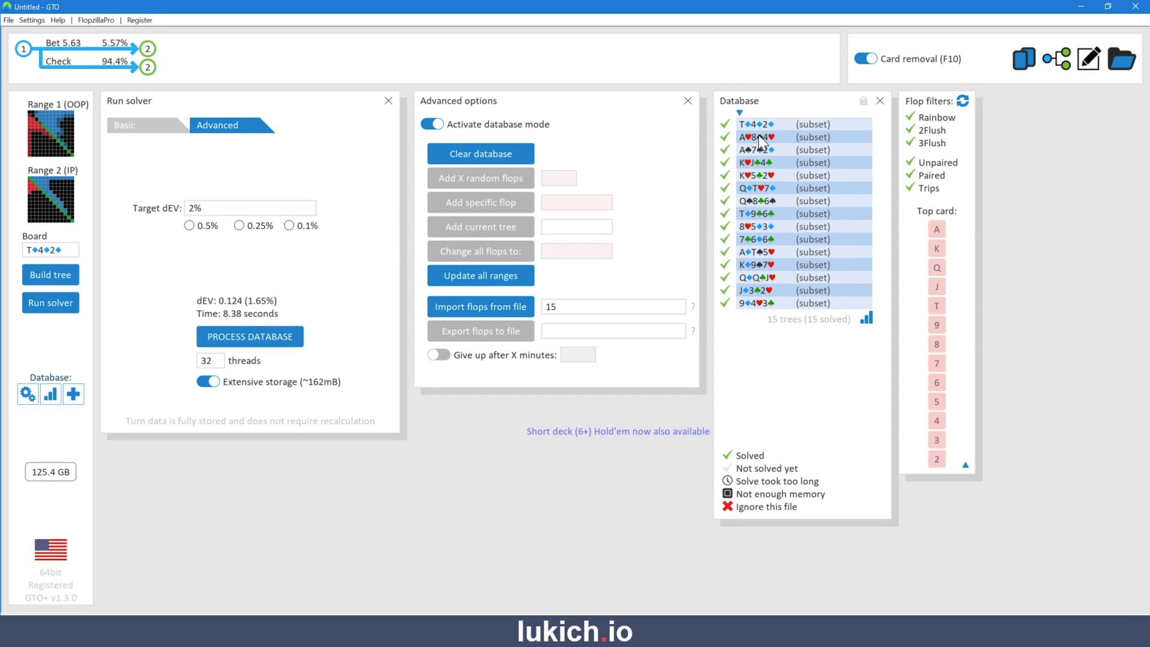
# Load the solved K♥J♣4♣ flop, view player 1's first decision, and return to the database
pyautogui.click(755, 165)
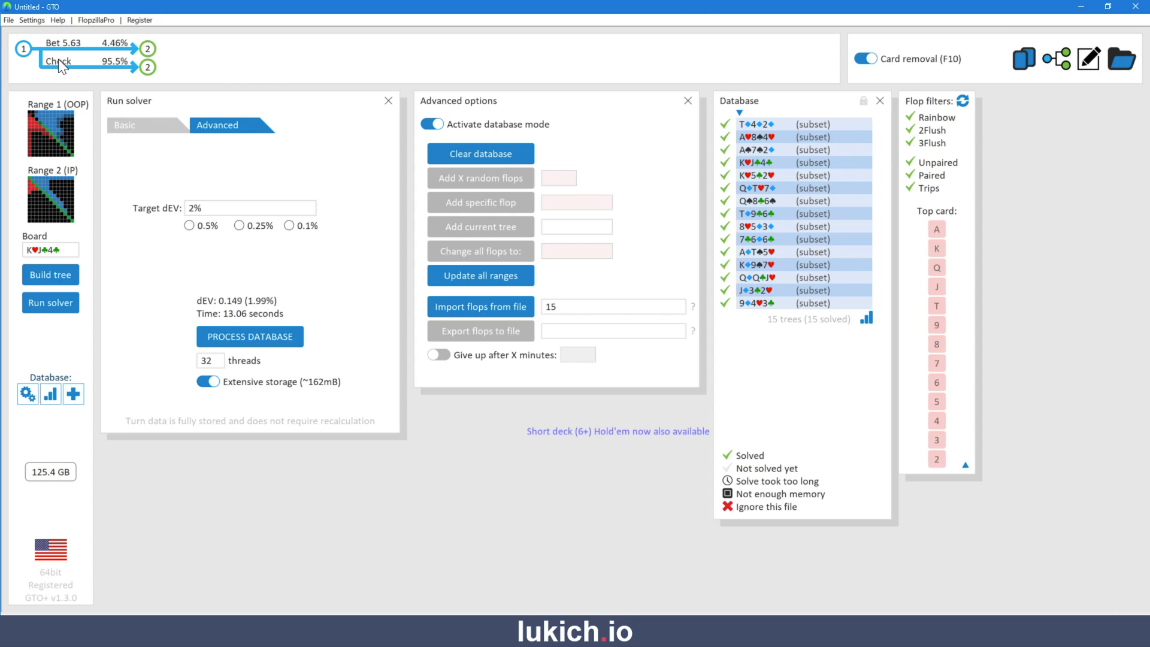
pyautogui.click(24, 49)
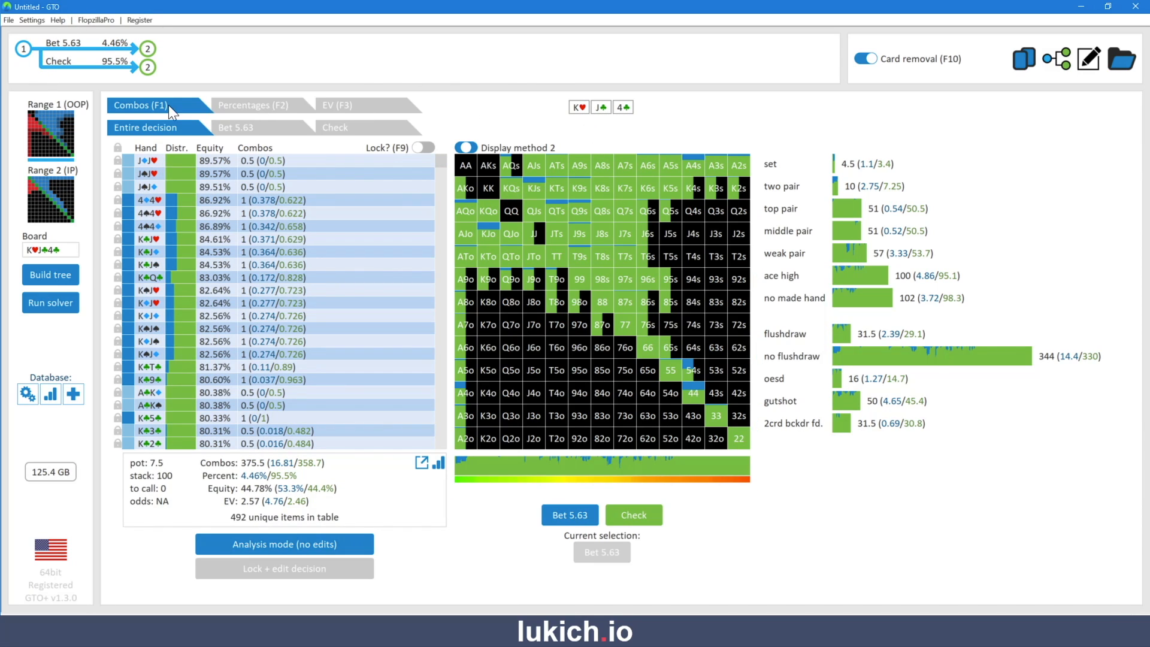
pyautogui.click(18, 403)
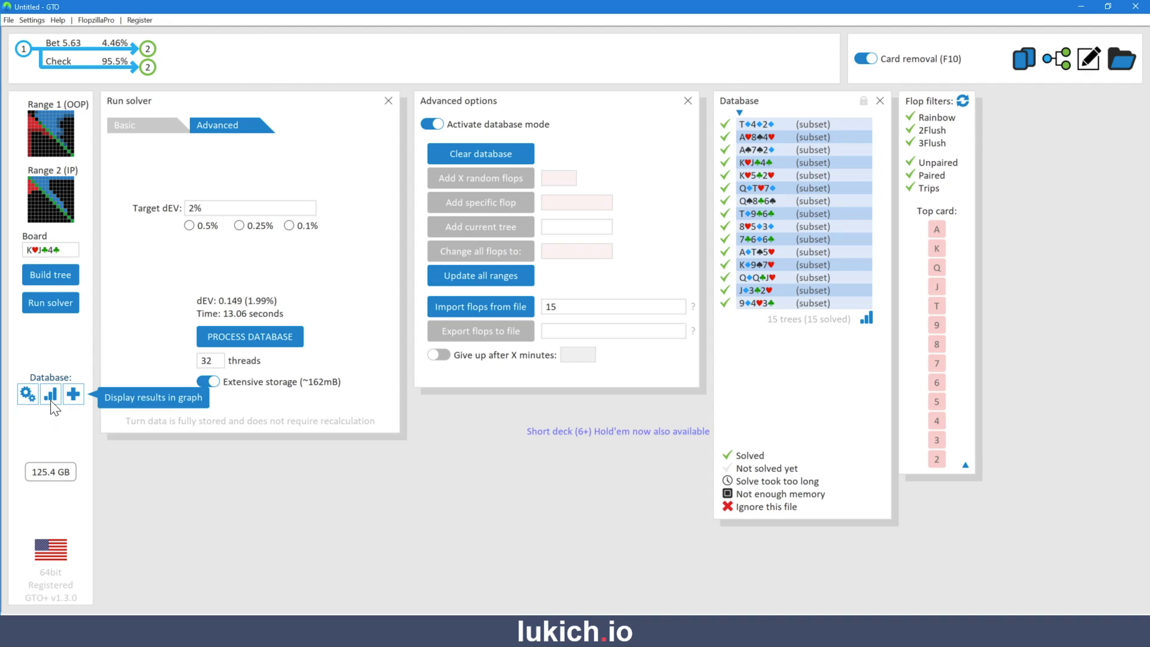
# Show the database results as a graph and examine flops with top card A and T separately, clearing each filter
pyautogui.click(868, 319)
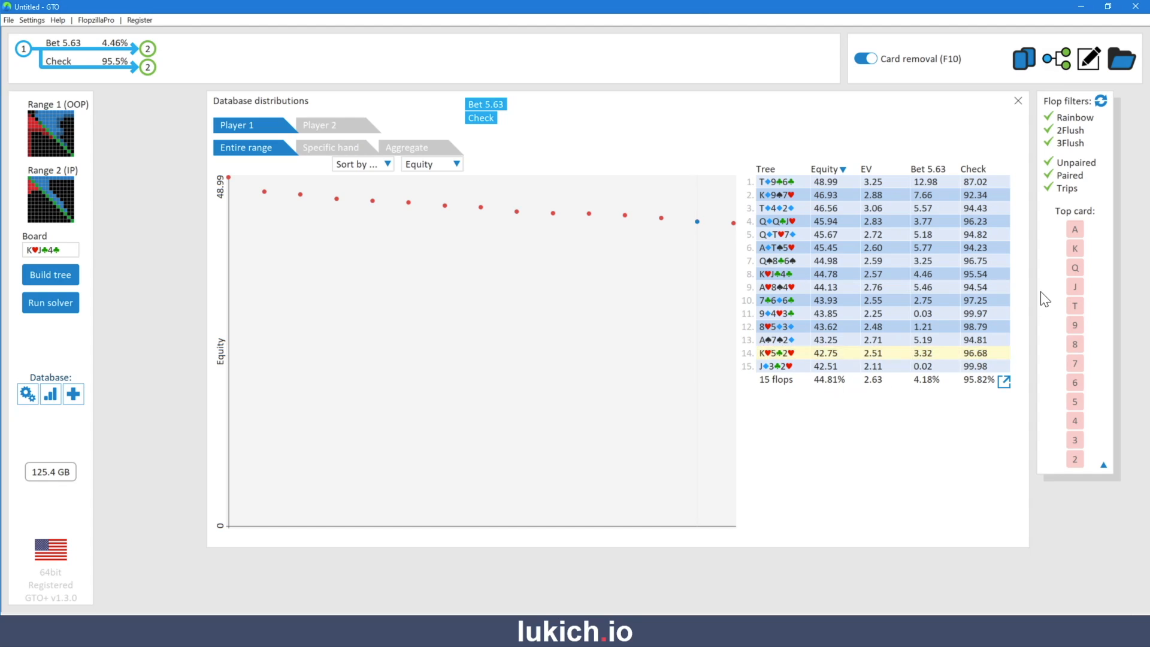
pyautogui.click(1074, 232)
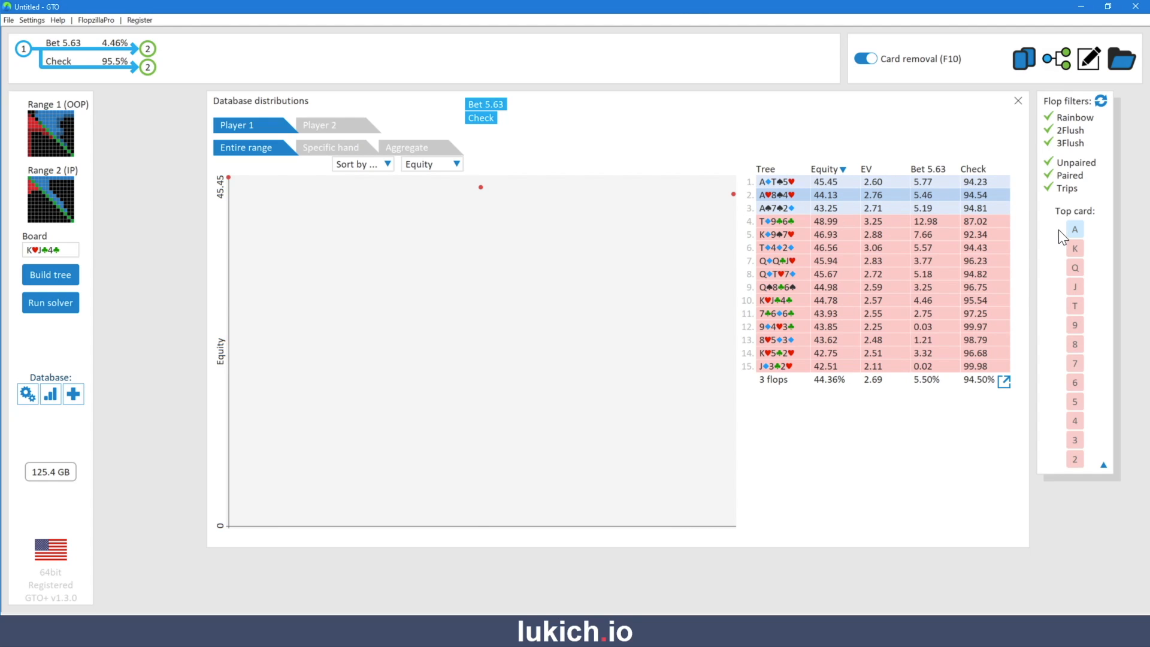
pyautogui.click(1073, 230)
pyautogui.click(1074, 306)
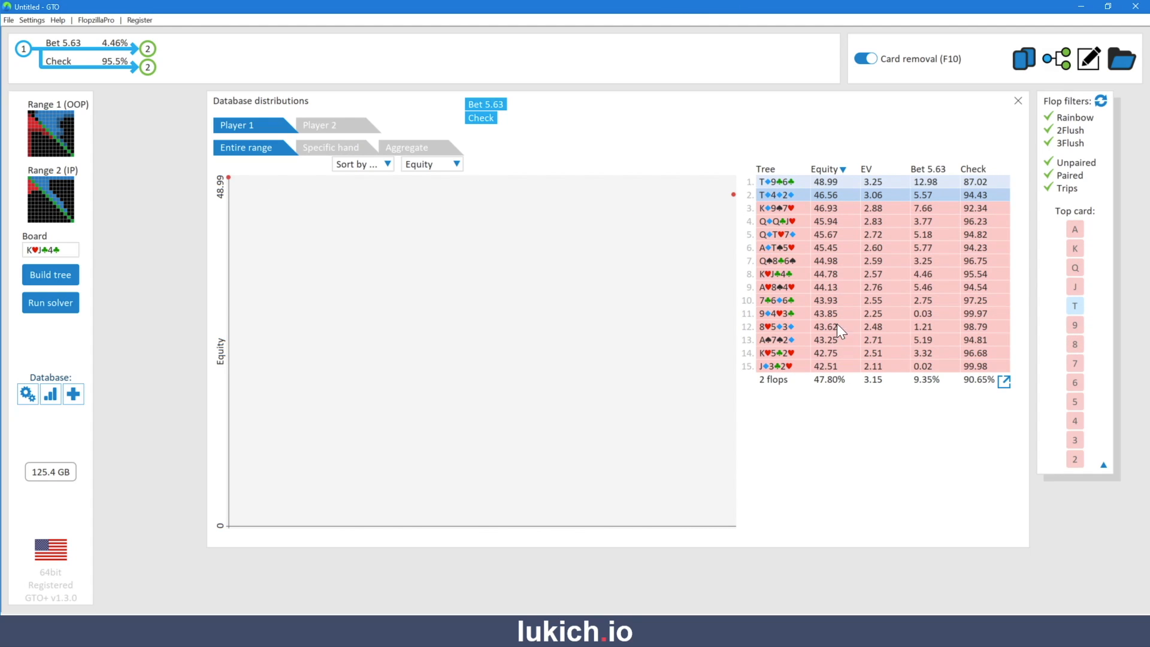
pyautogui.click(844, 191)
pyautogui.click(1075, 308)
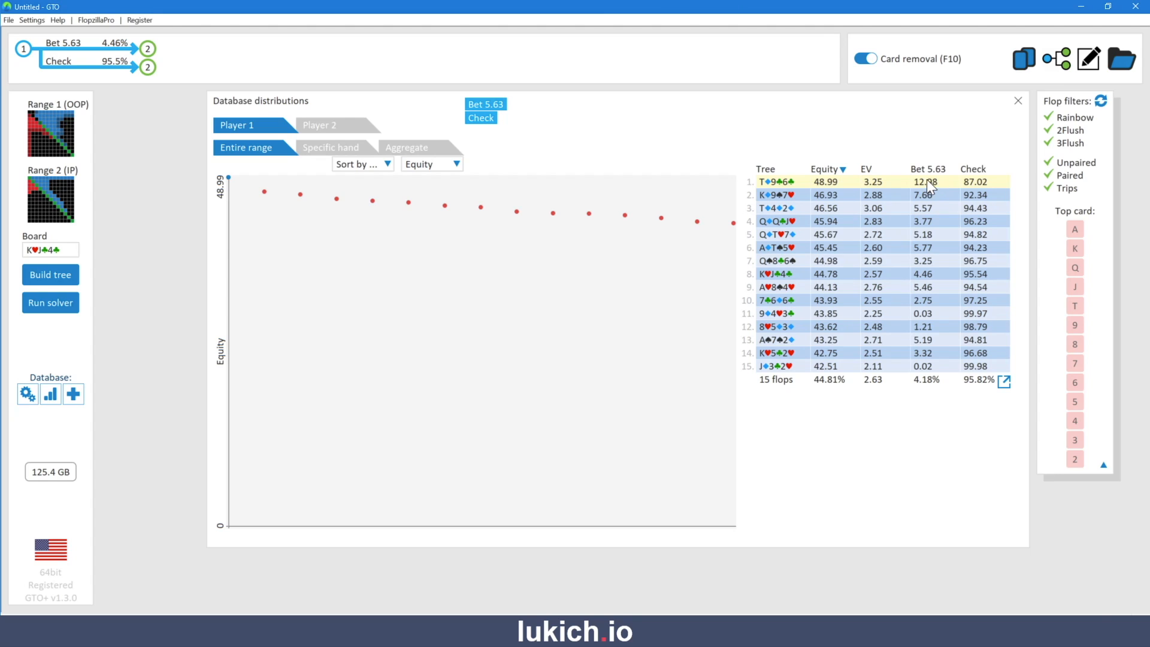
# Compare player 2's entire-range results across the flops with those of player 1
pyautogui.click(325, 124)
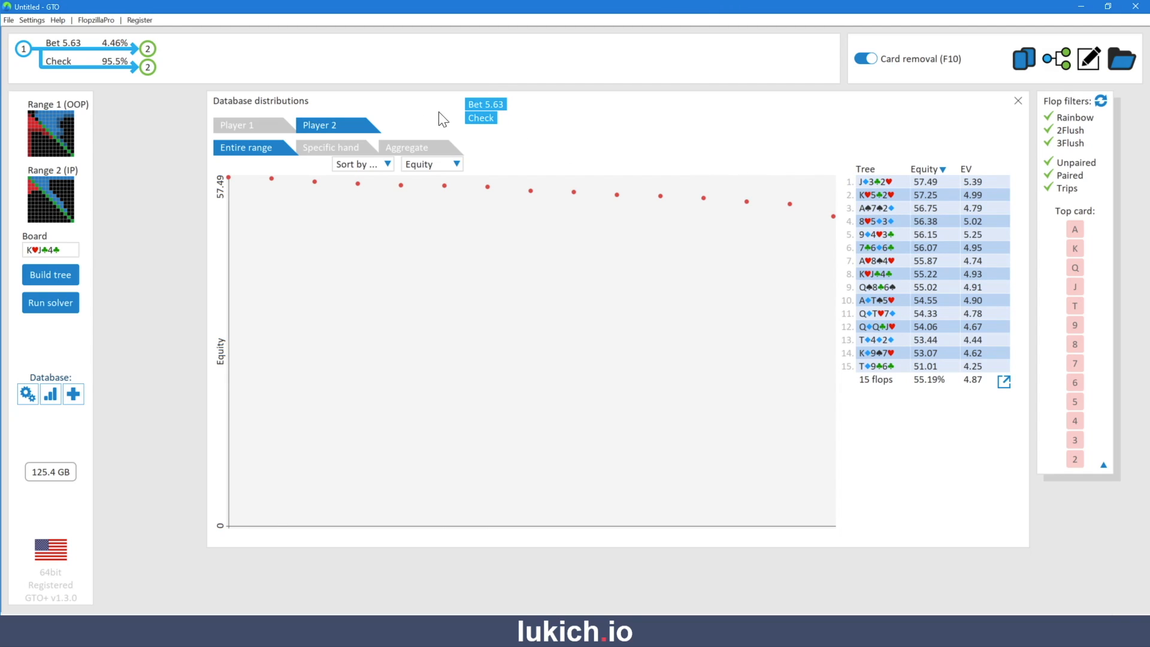
pyautogui.click(242, 125)
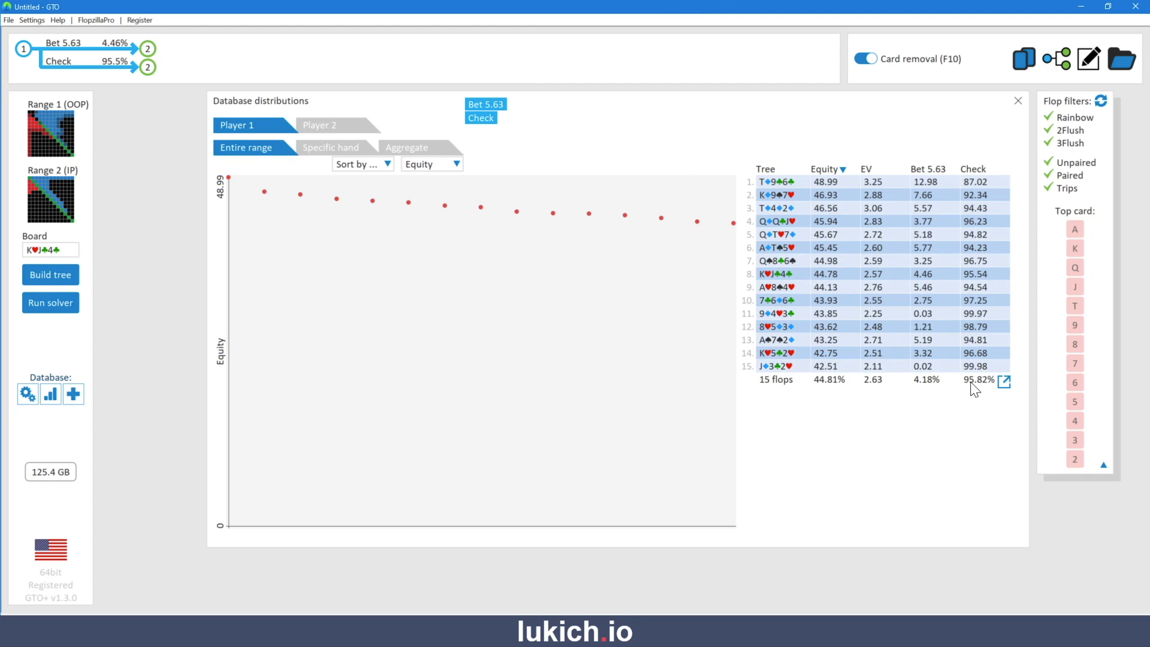
# View player 2's response to a check, sort the flops by Bet 5.63 and by Check, and return to player 1's first decision
pyautogui.click(477, 117)
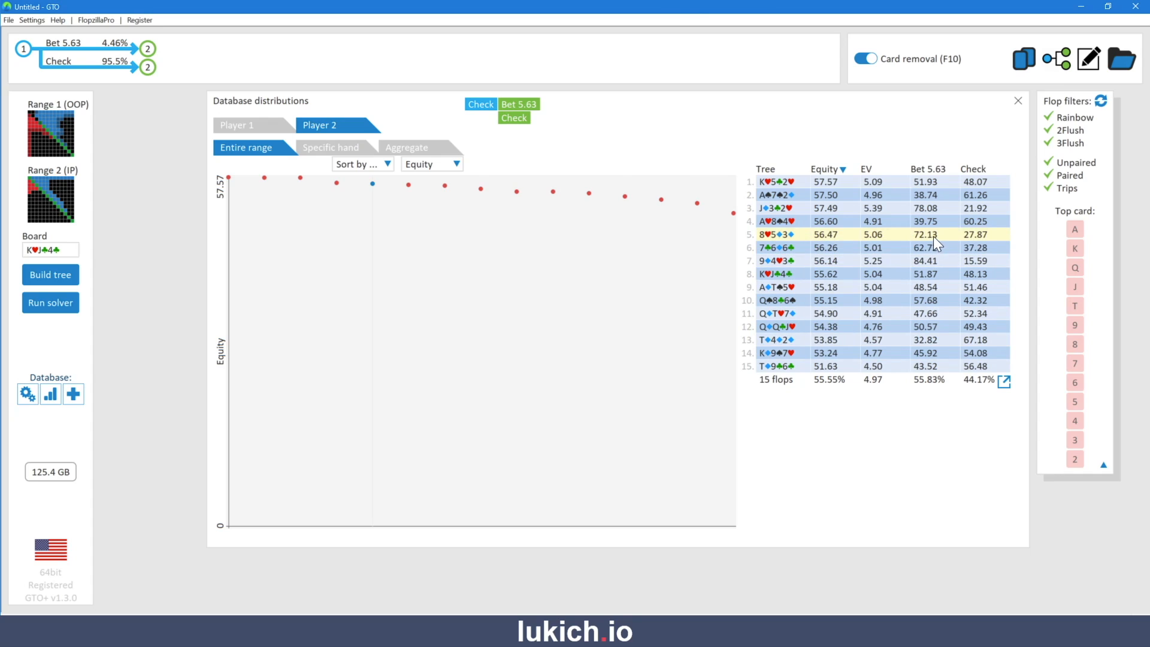
pyautogui.click(930, 171)
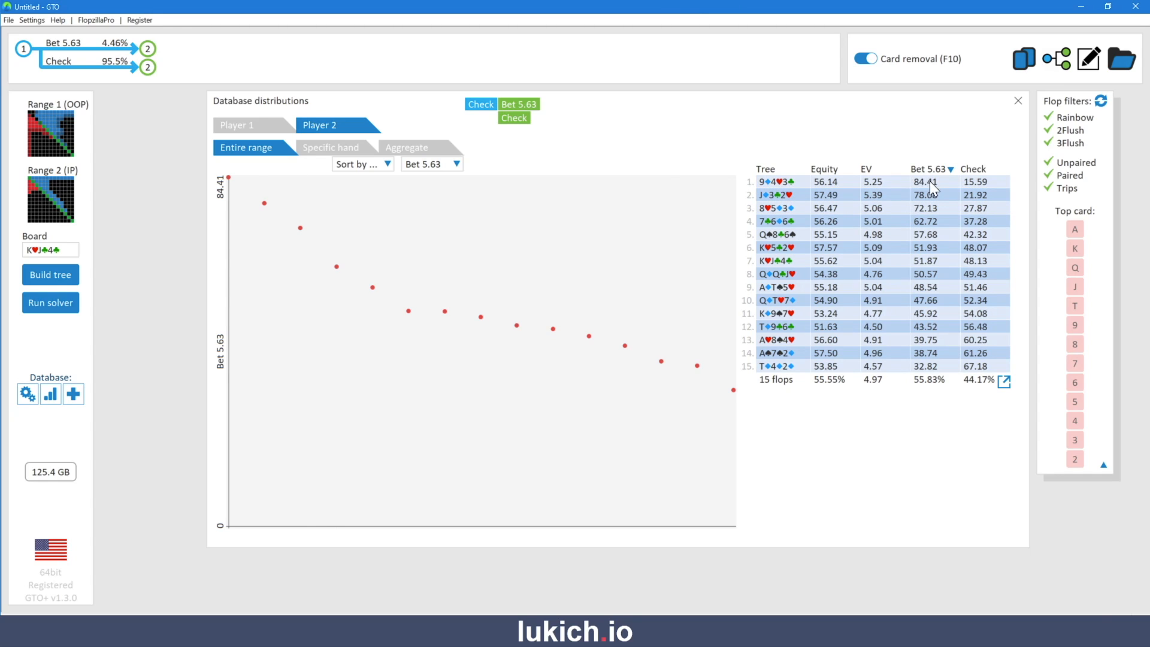
pyautogui.click(972, 170)
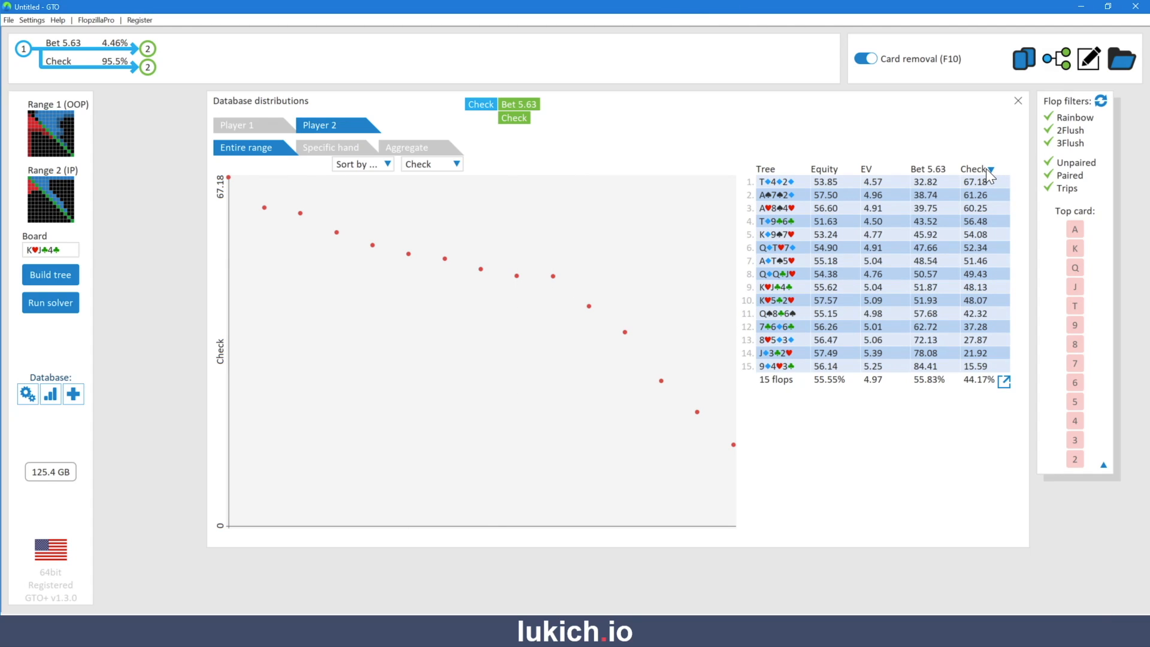
pyautogui.click(479, 103)
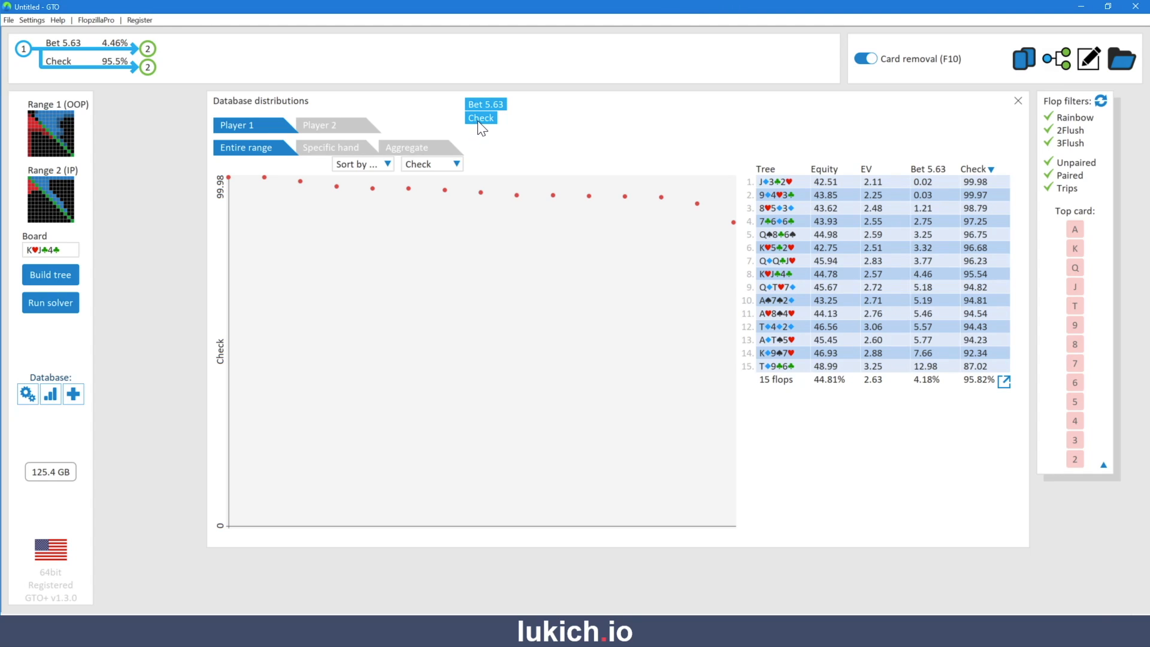
# View player 2's response to Bet 5.63 for the specific hand AhKc, and return to player 1's first decision
pyautogui.click(483, 100)
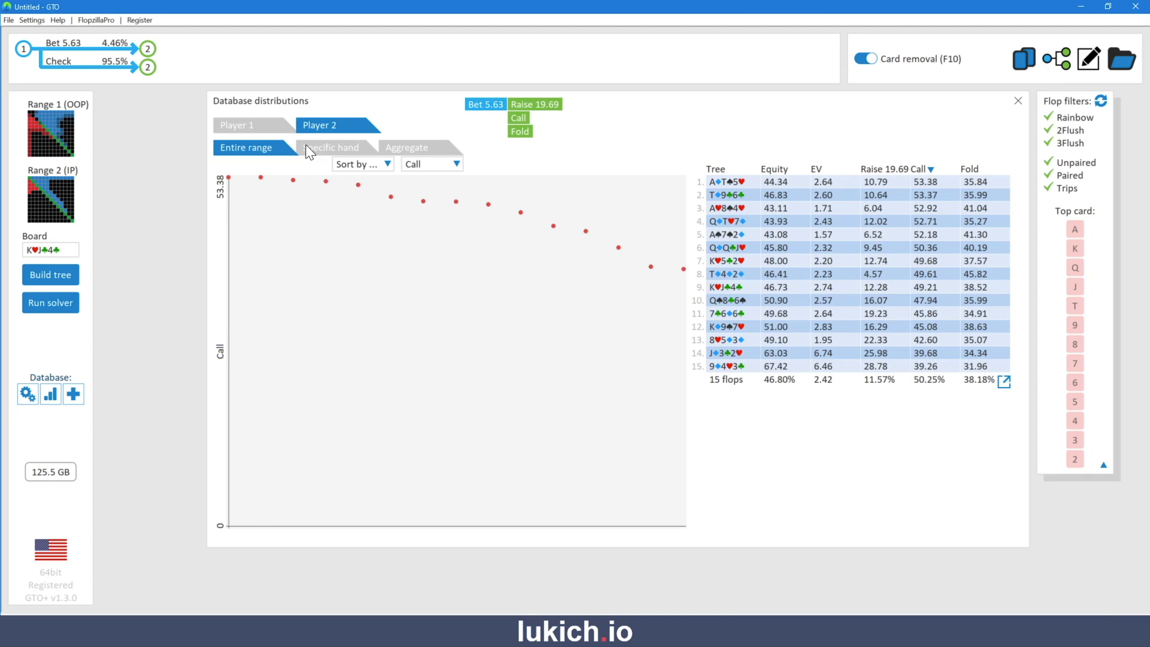
pyautogui.click(325, 147)
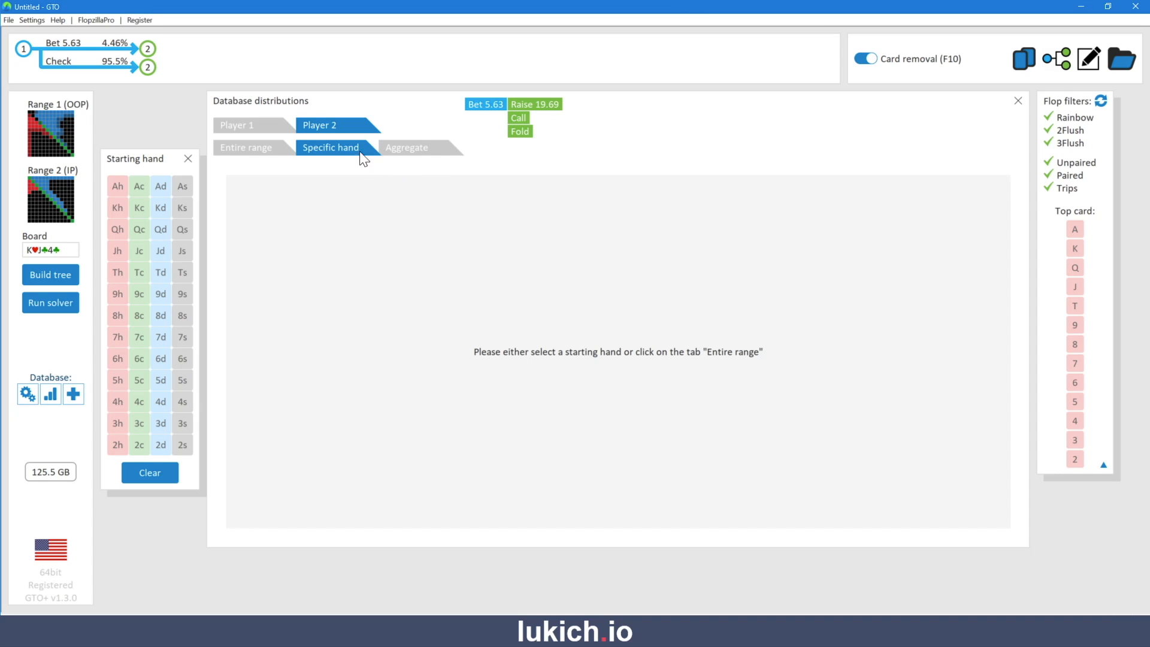
pyautogui.click(139, 208)
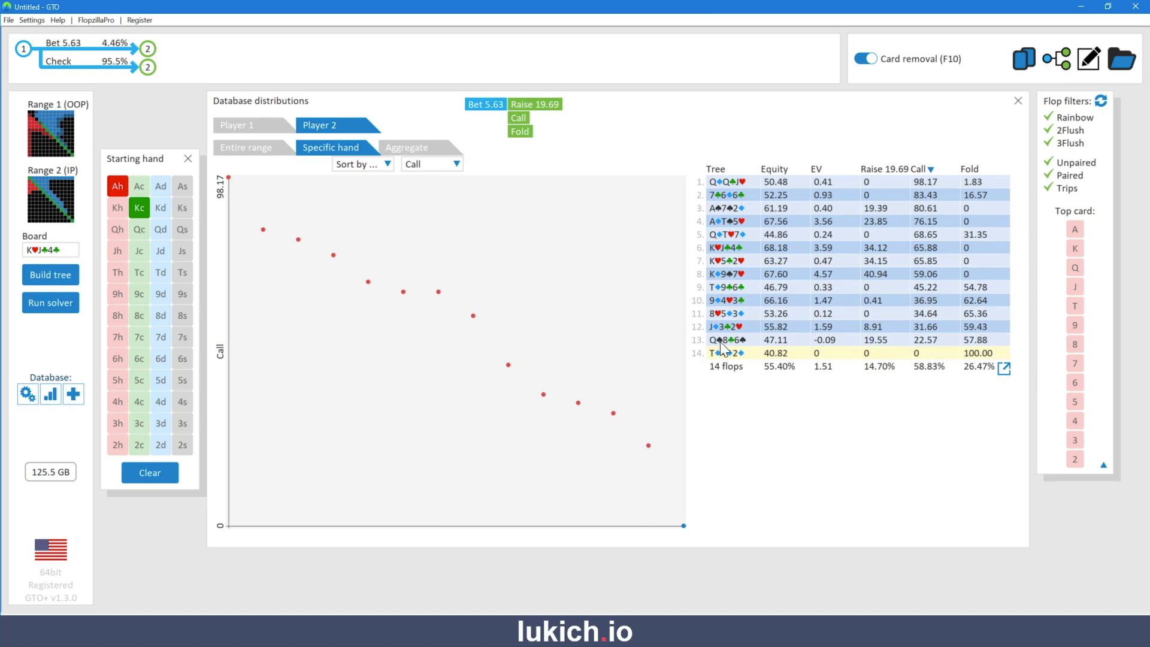
pyautogui.click(488, 103)
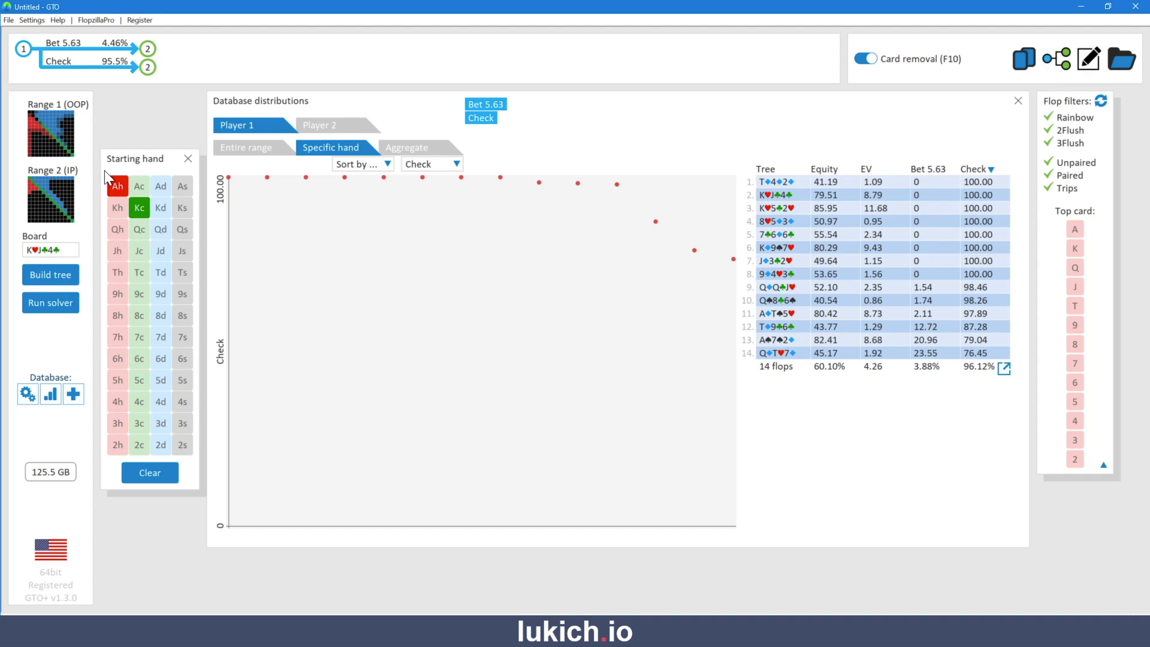
# Show the aggregate results per starting hand as a graph and examine them for player 1 and player 2
pyautogui.click(410, 146)
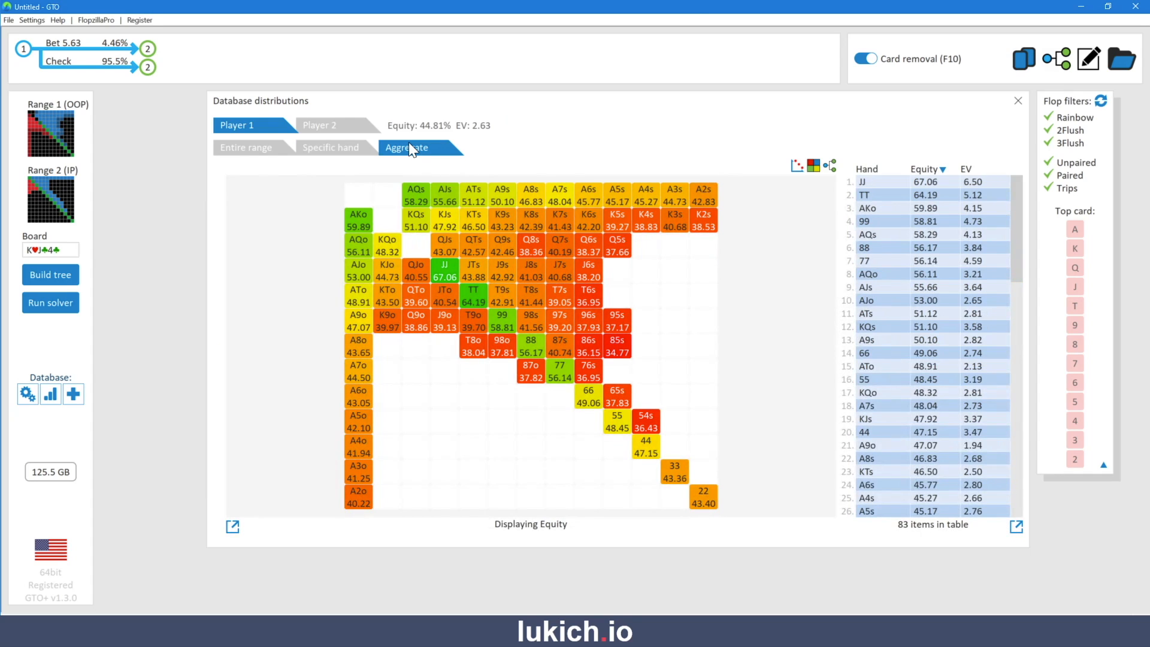
pyautogui.click(795, 166)
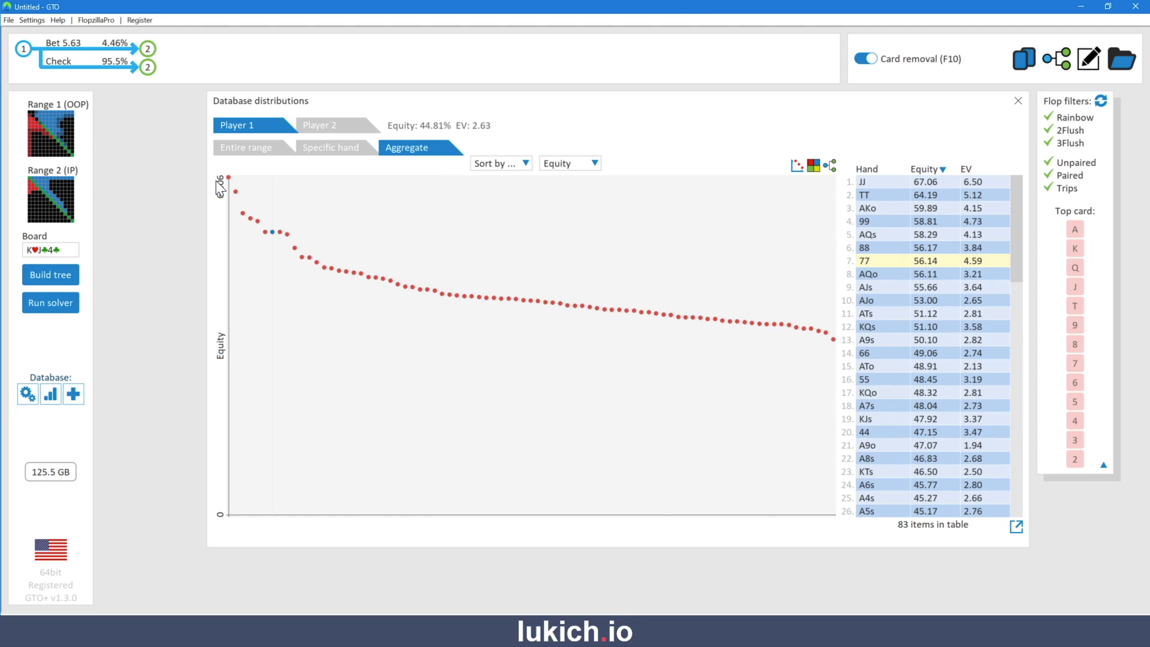
pyautogui.scroll(-5, 905, 245)
pyautogui.moveTo(1022, 285); pyautogui.dragTo(1008, 178)
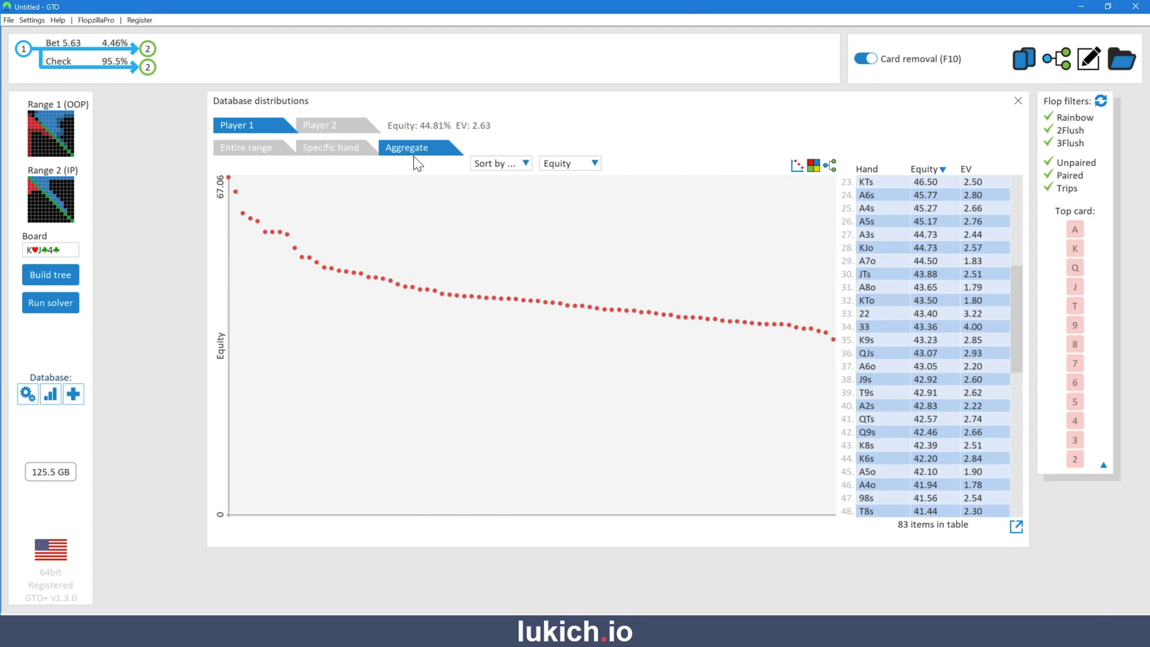
pyautogui.click(332, 125)
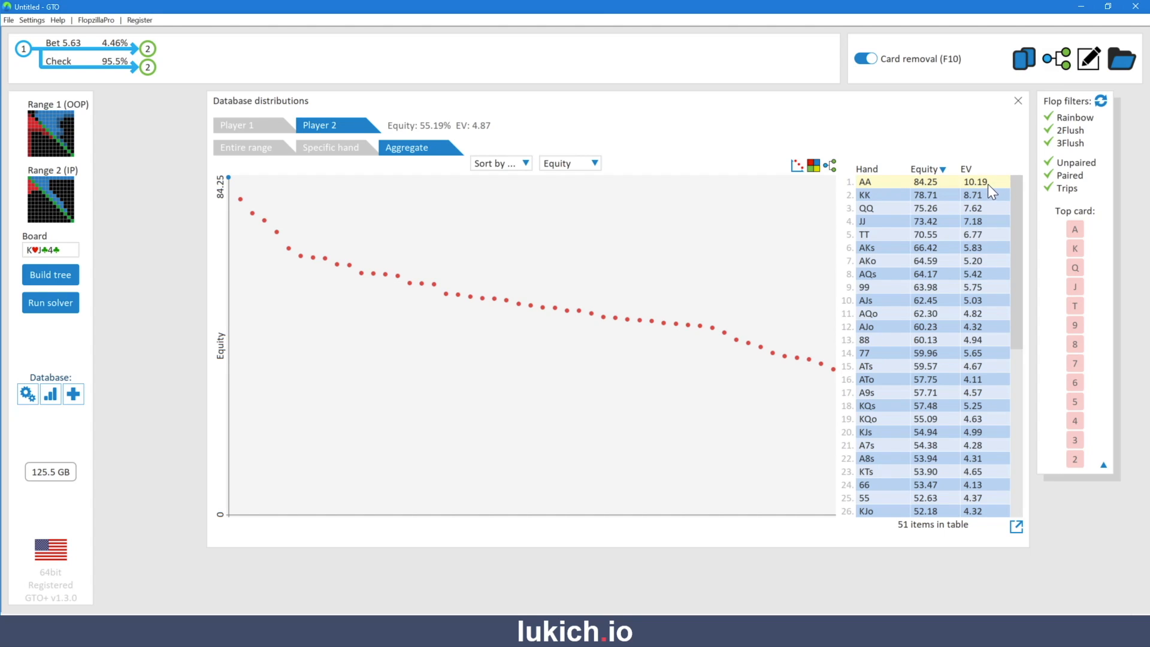
# Show player 2's aggregate results as a hand matrix by equity, by EV, and as a decision tree
pyautogui.click(813, 166)
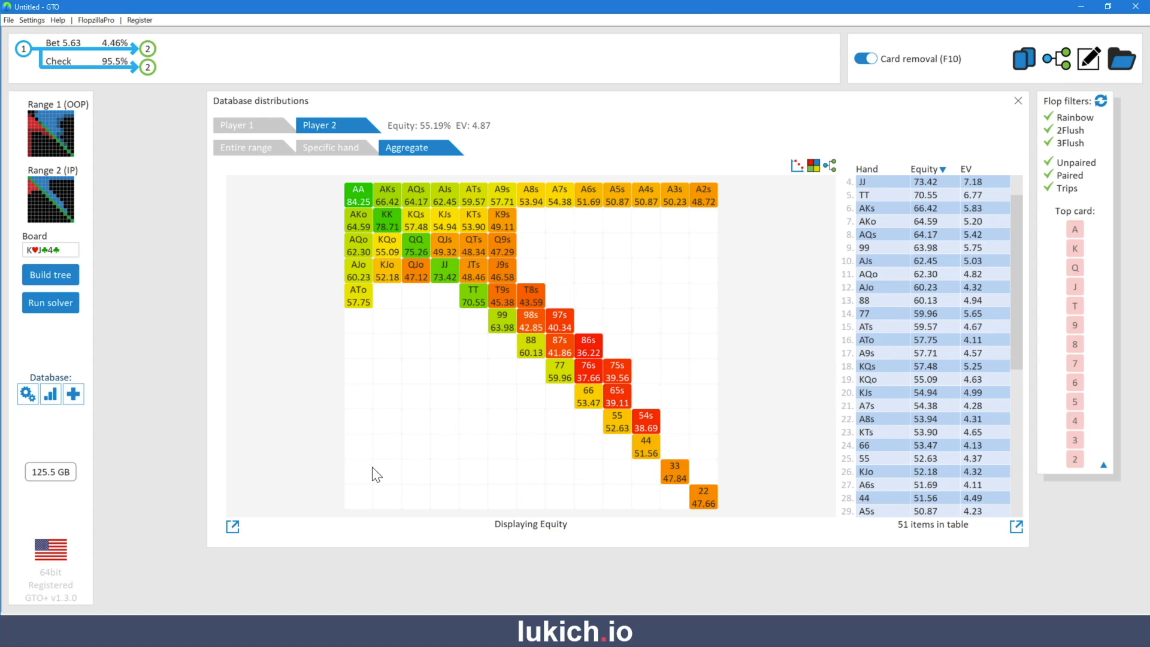
pyautogui.click(967, 168)
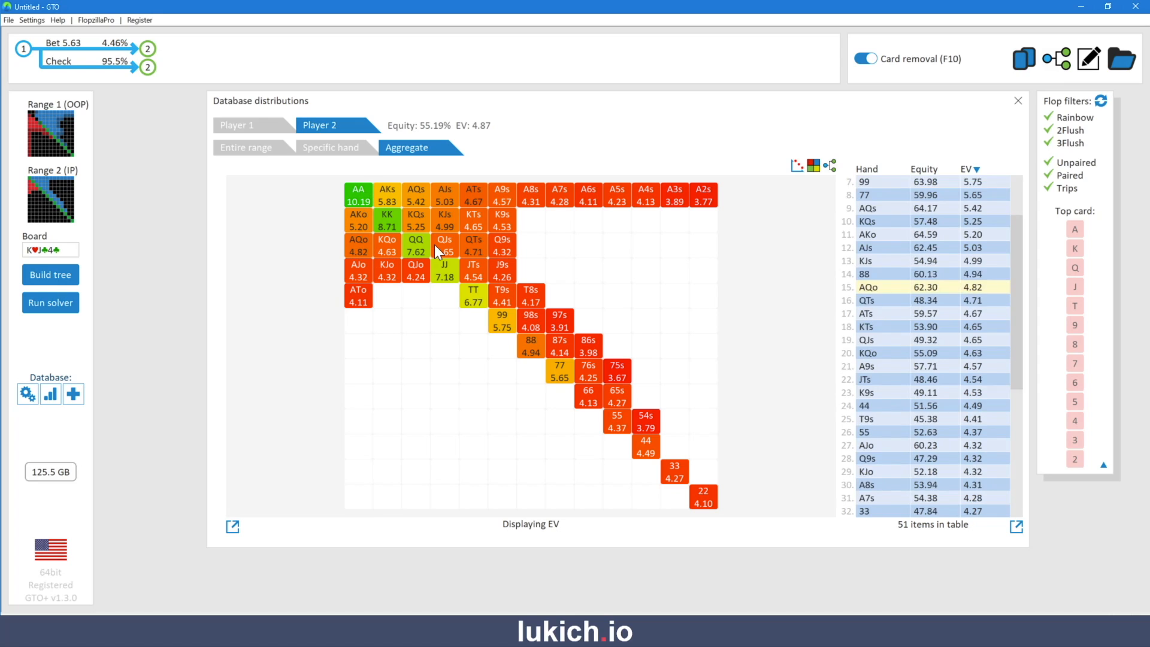
pyautogui.click(831, 163)
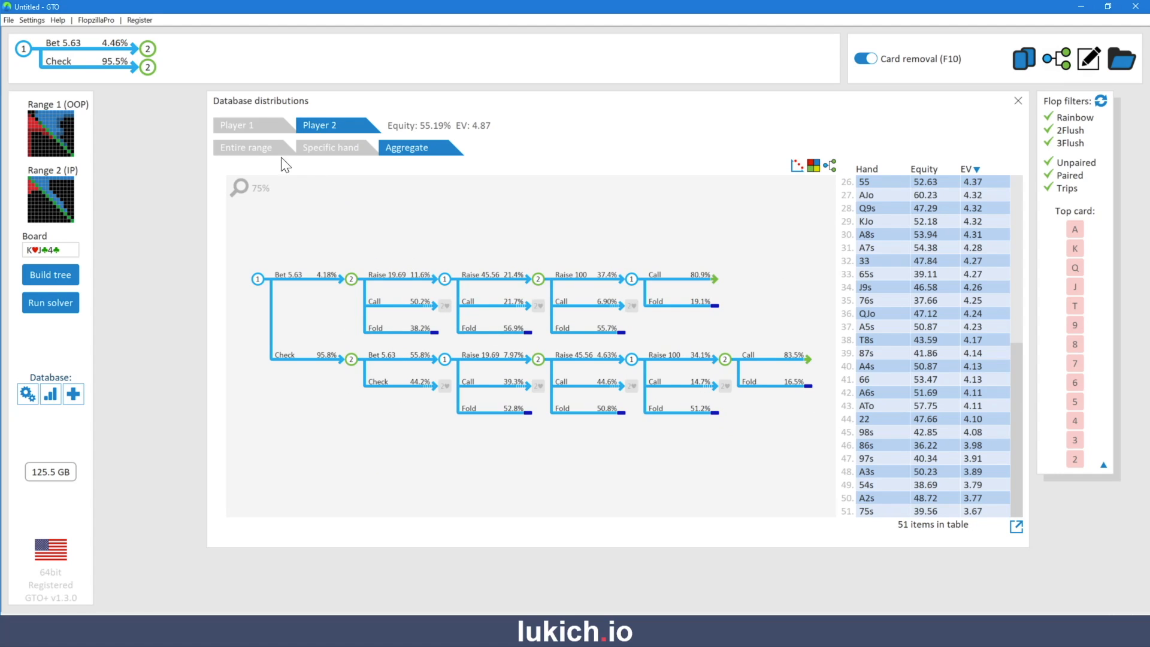
# Return to player 1's entire-range results, export the flop table as text data, and copy it all
pyautogui.click(250, 121)
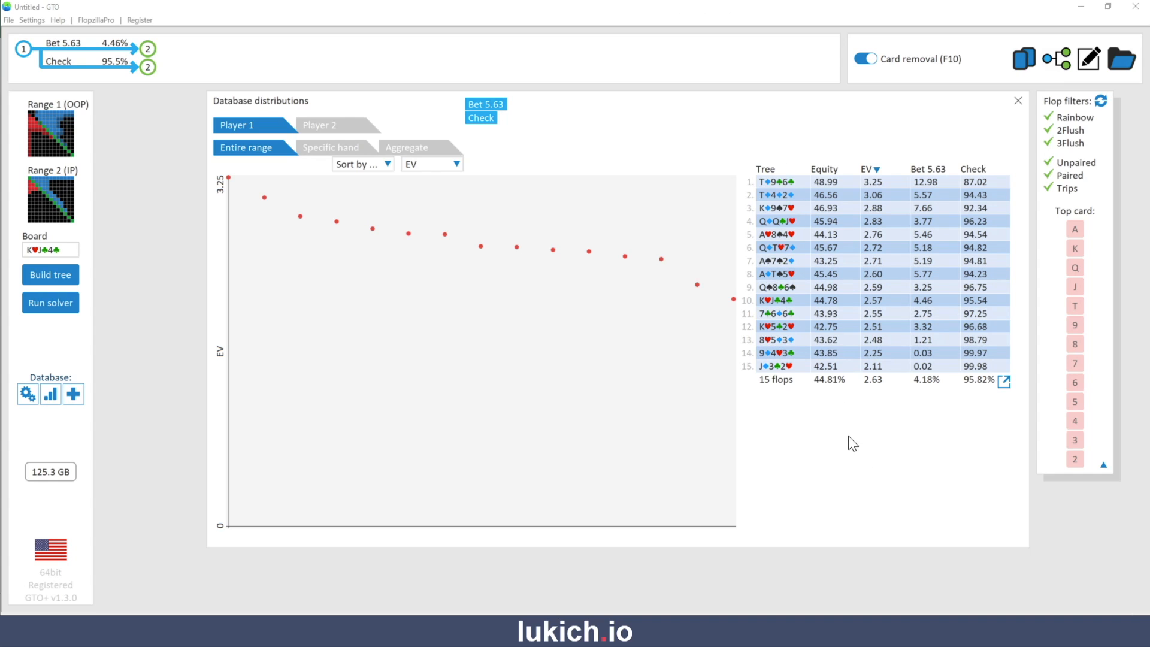
pyautogui.click(1004, 384)
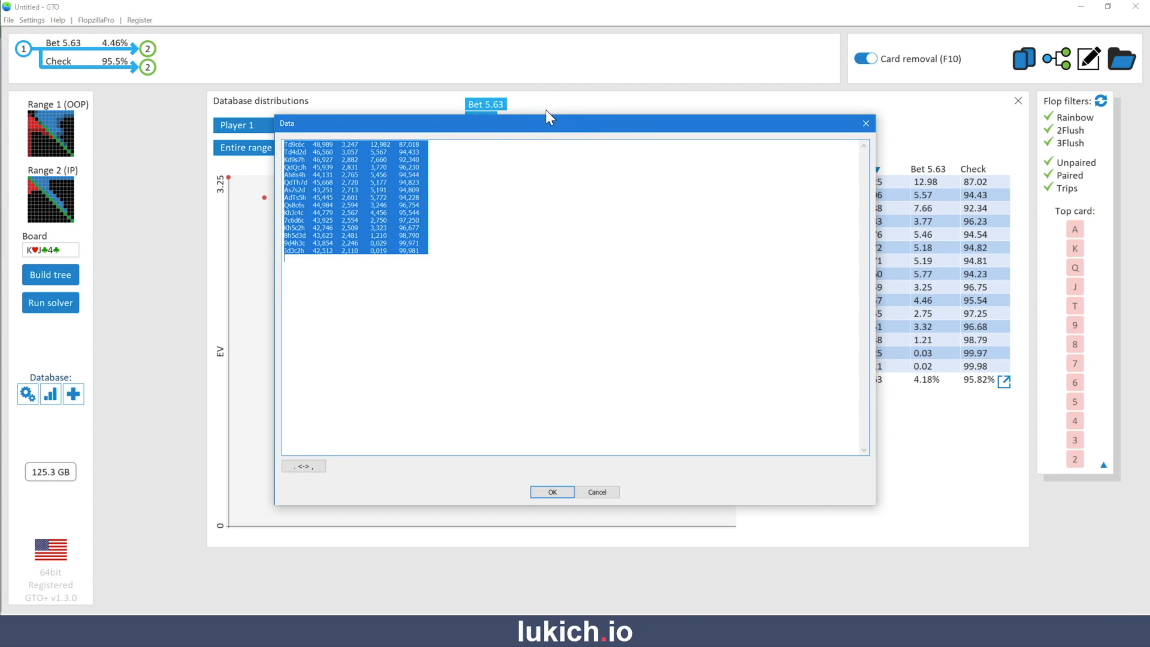
pyautogui.moveTo(552, 127); pyautogui.dragTo(429, 154)
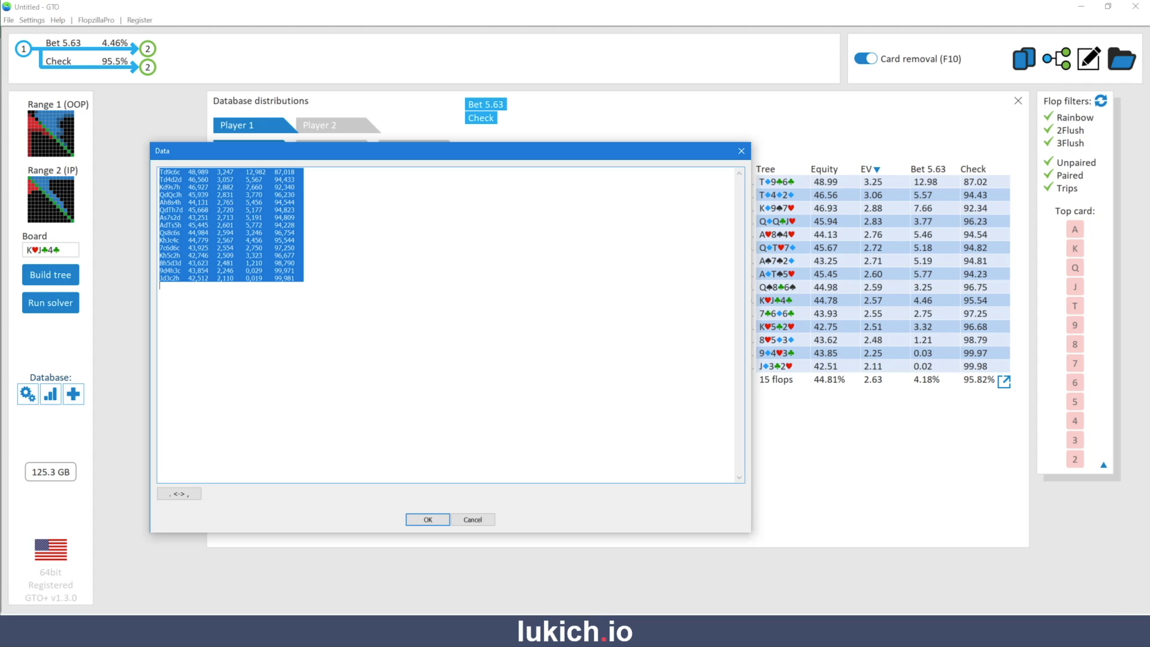
pyautogui.rightClick(222, 212)
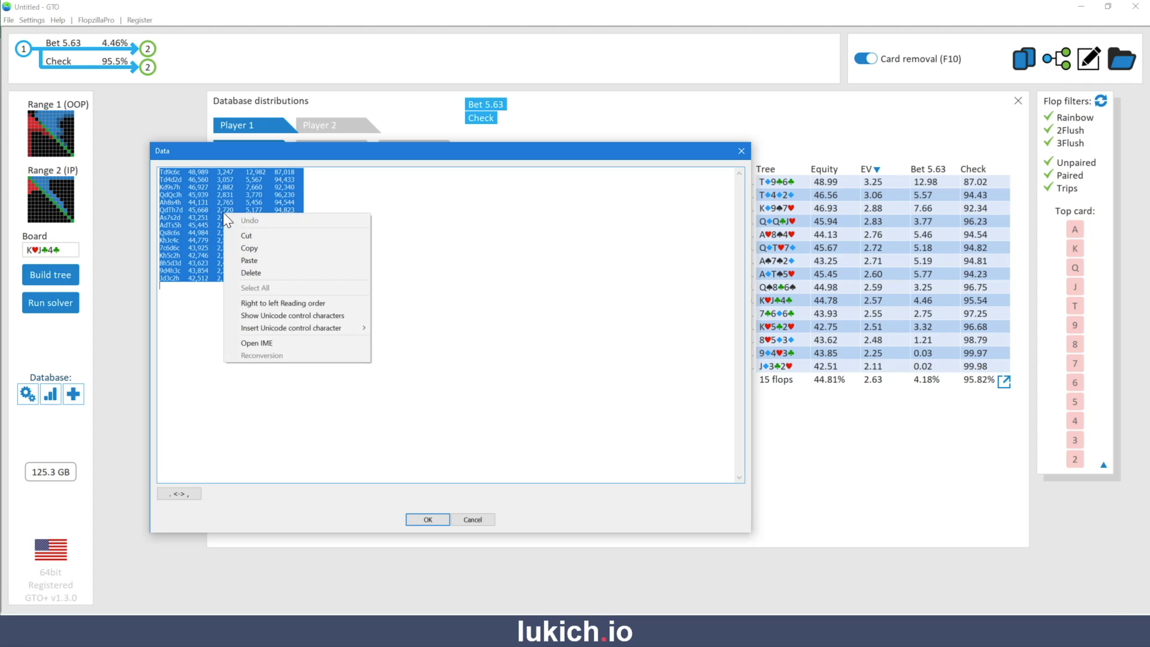
pyautogui.click(248, 248)
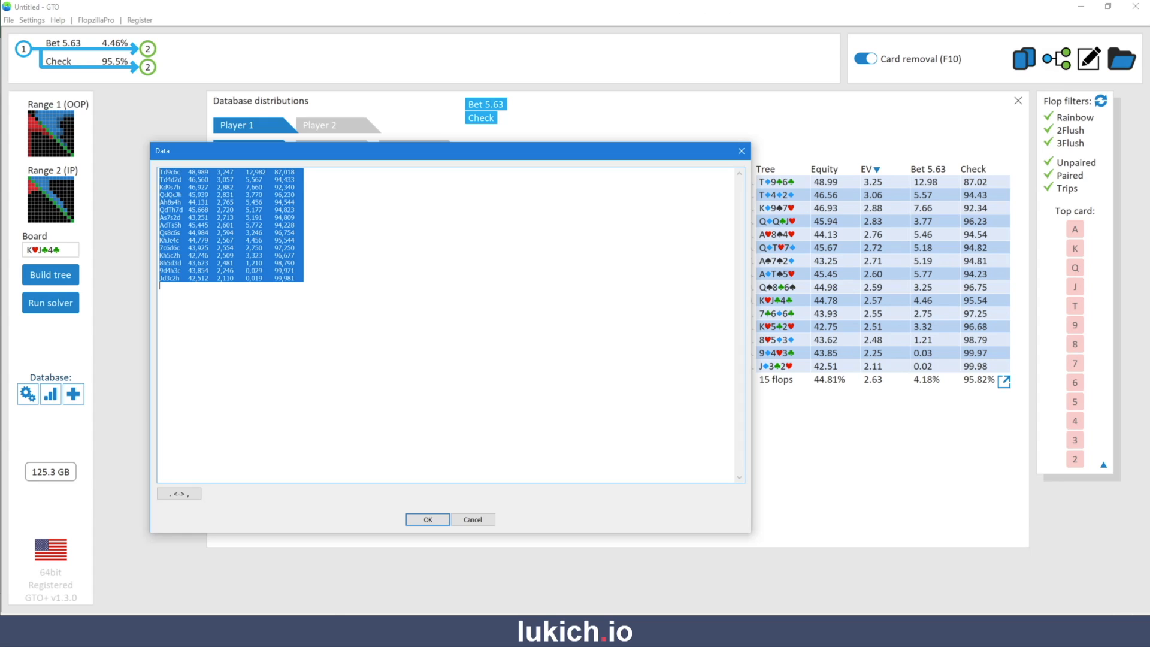
# Switch to Excel and paste the copied comma-decimal flop data under the headers starting at cell A2
pyautogui.moveTo(249, 631)
pyautogui.click(262, 597)
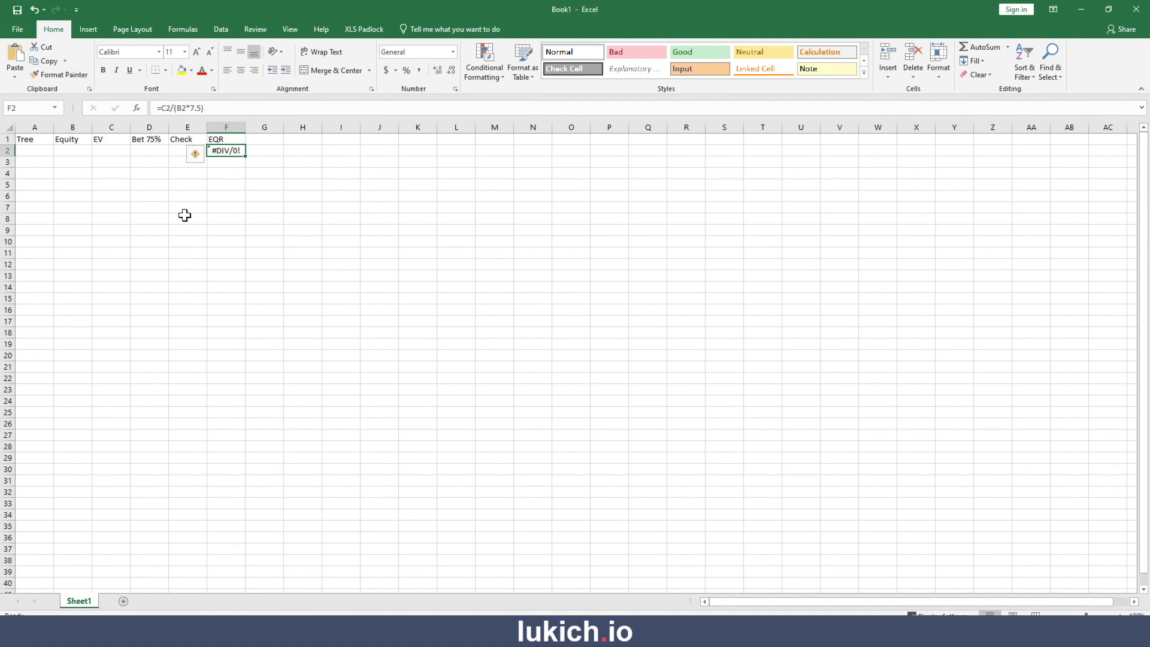
pyautogui.click(34, 153)
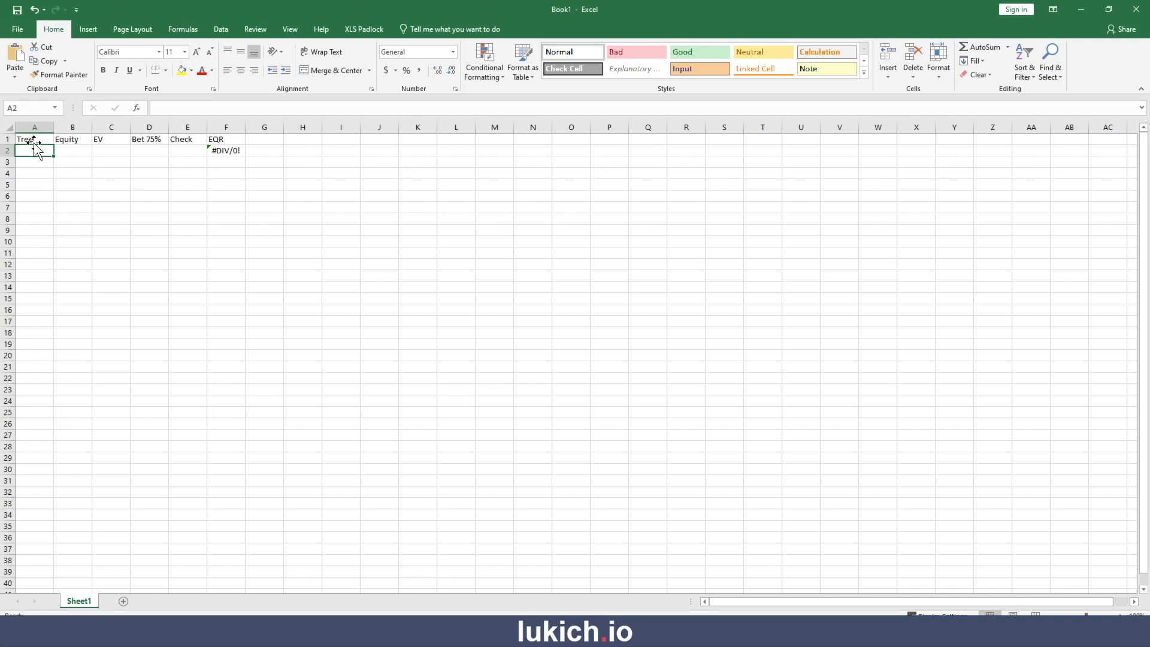
pyautogui.hotkey('ctrl', 'v')
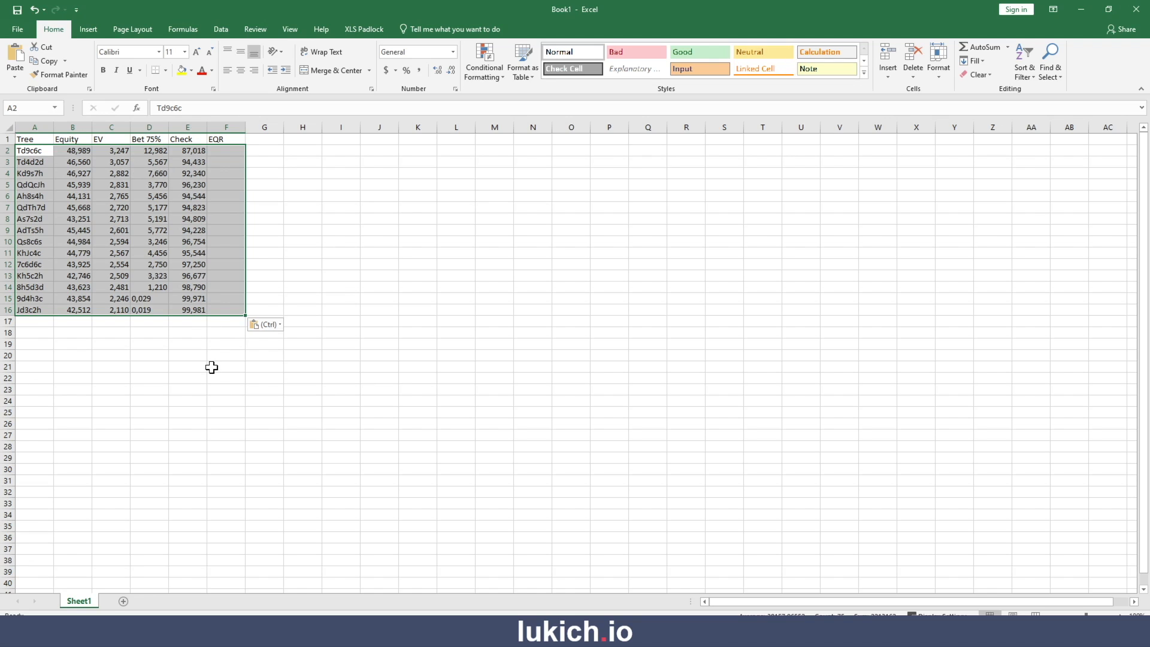
pyautogui.click(77, 253)
pyautogui.click(78, 155)
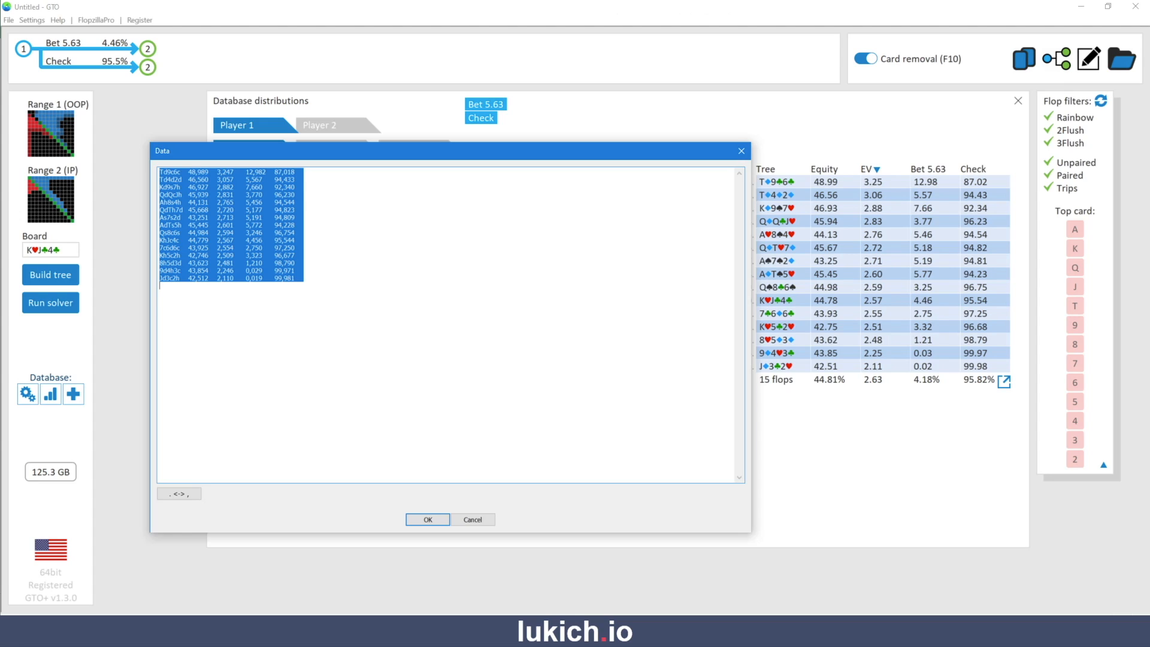
# Switch the exported GTO+ data to decimal points and paste it over the Excel table starting at cell A2
pyautogui.click(181, 495)
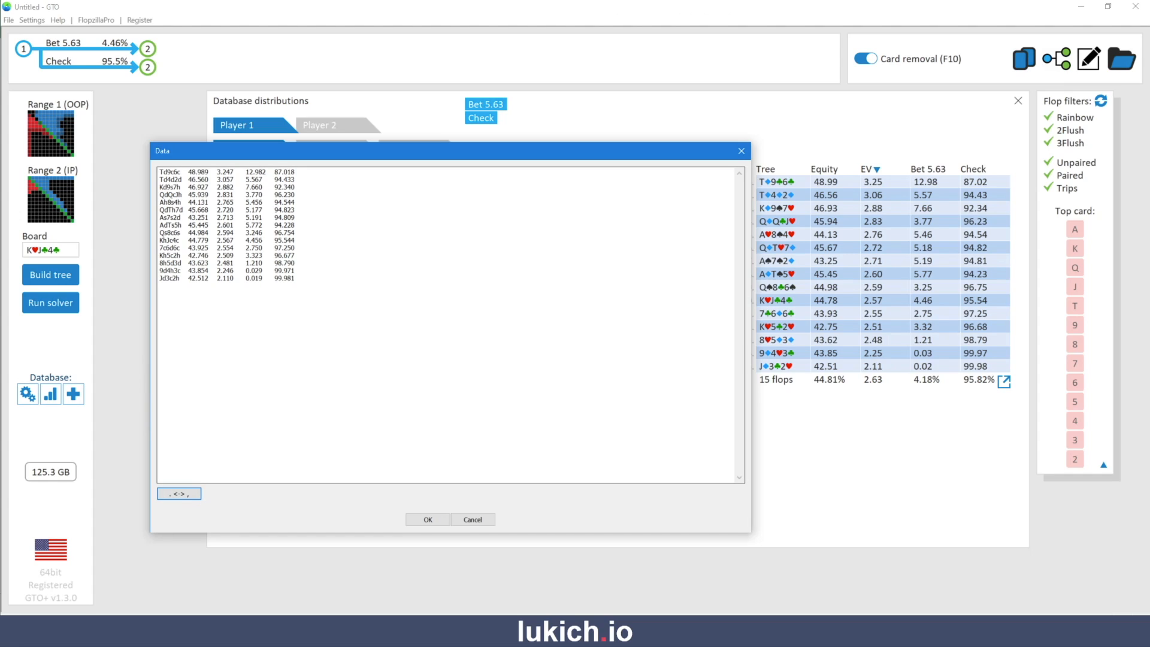
pyautogui.click(179, 493)
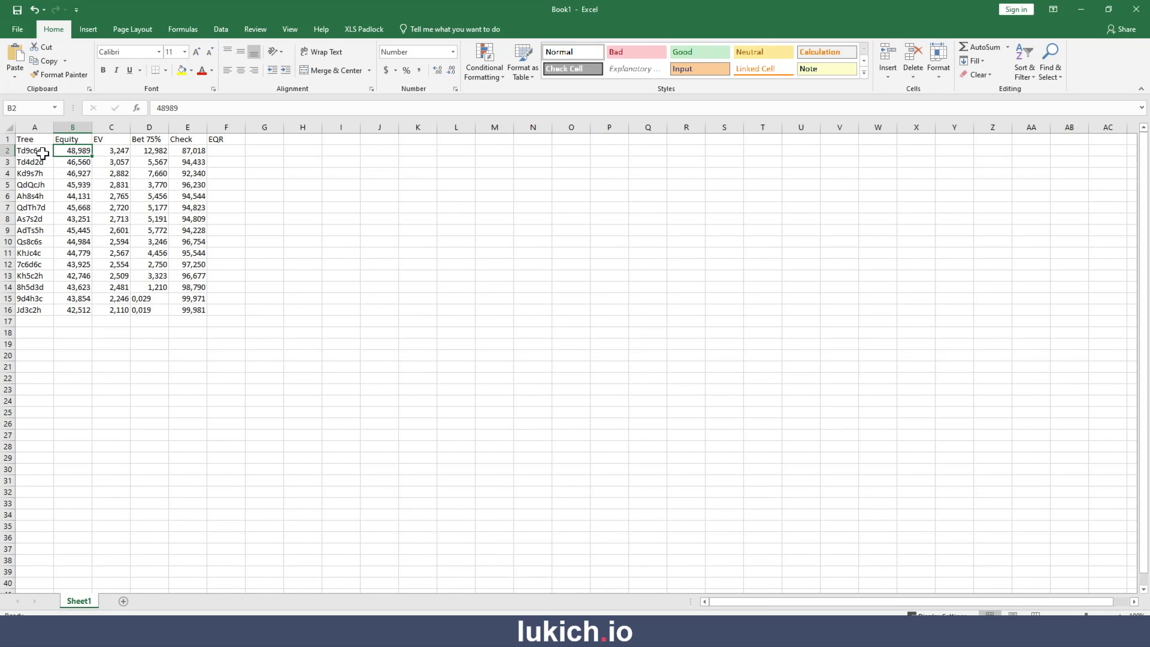
pyautogui.click(44, 150)
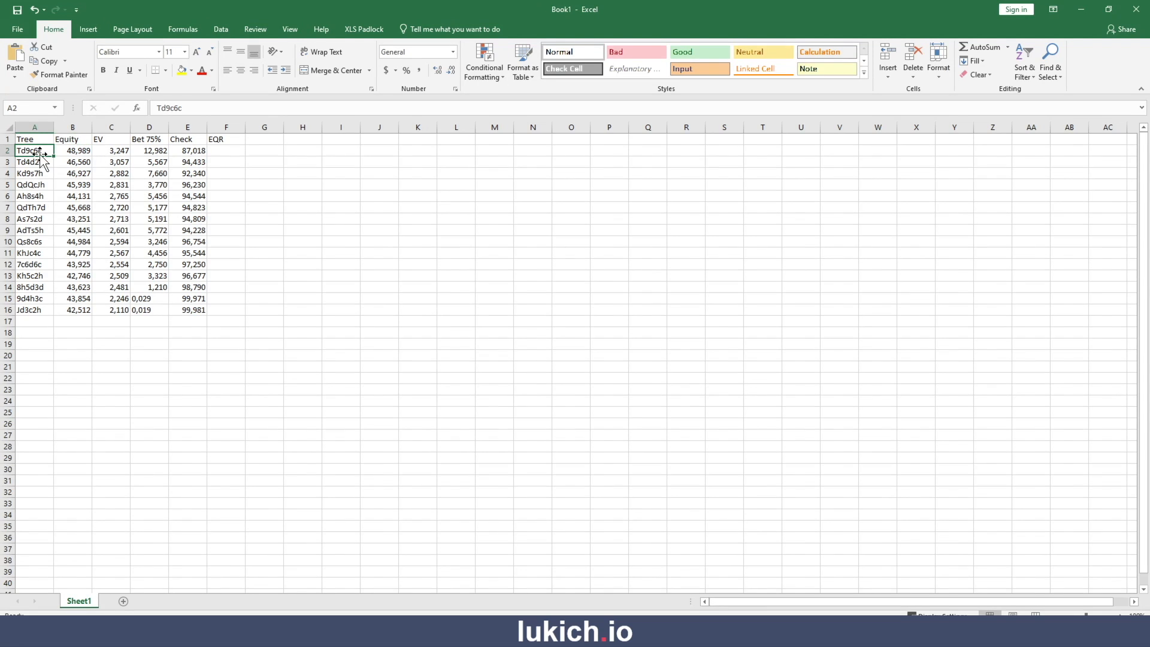
pyautogui.hotkey('ctrl', 'v')
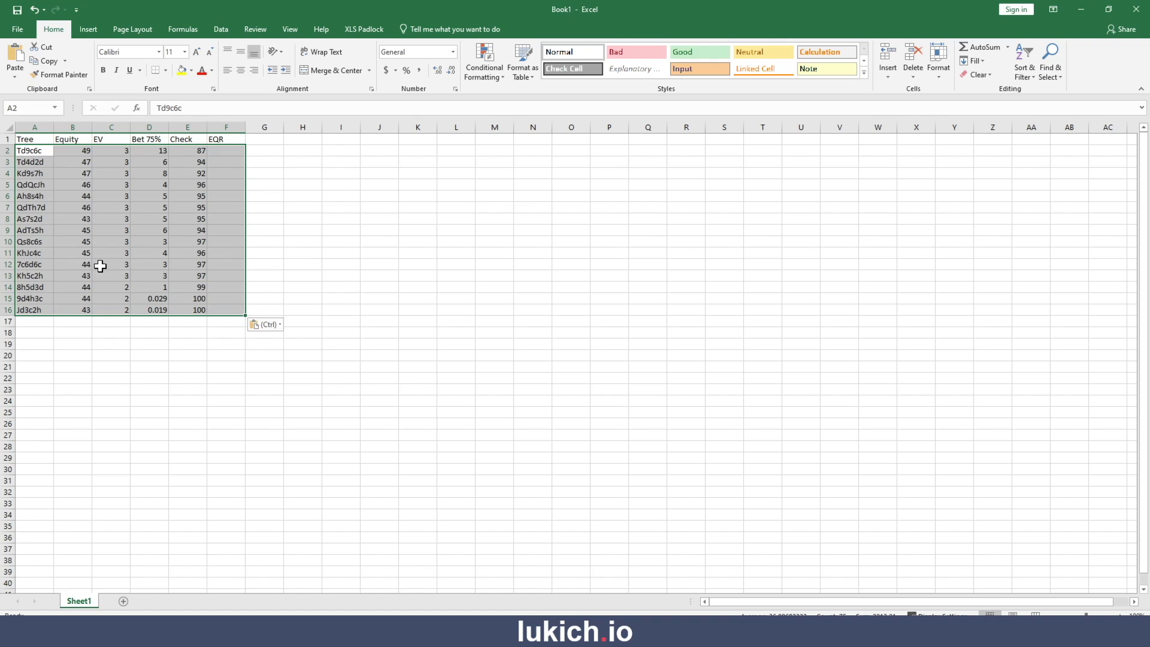
# Check the pasted values in the Equity column against the exported GTO+ data
pyautogui.click(115, 241)
pyautogui.moveTo(72, 150); pyautogui.dragTo(69, 254)
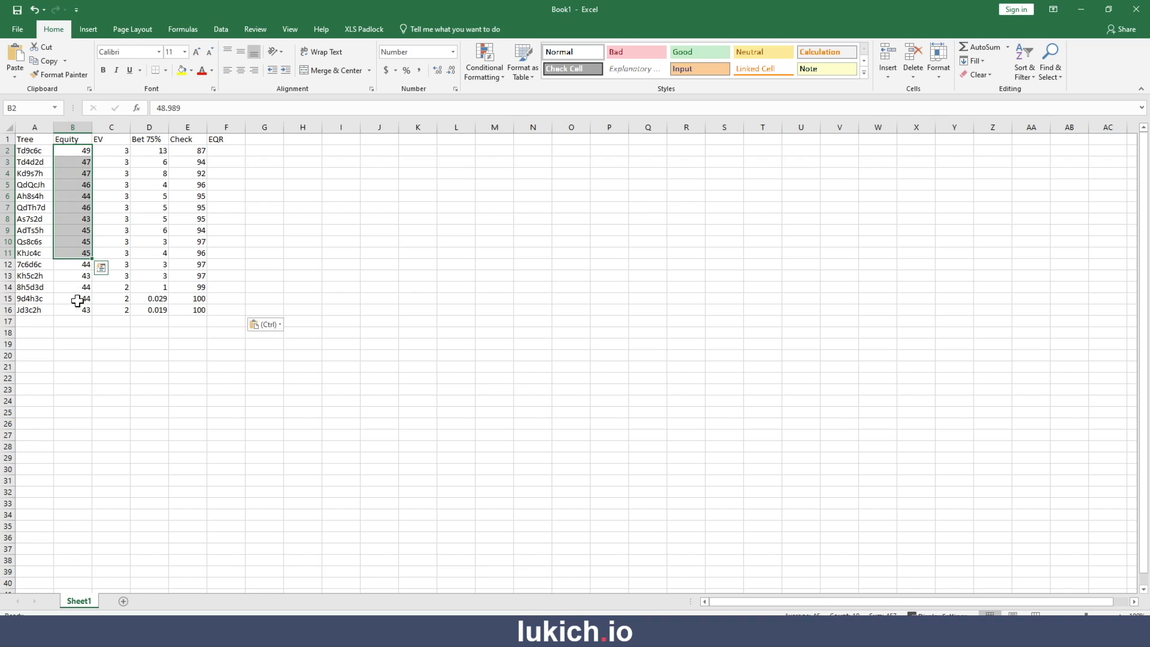
pyautogui.moveTo(74, 310); pyautogui.dragTo(84, 154)
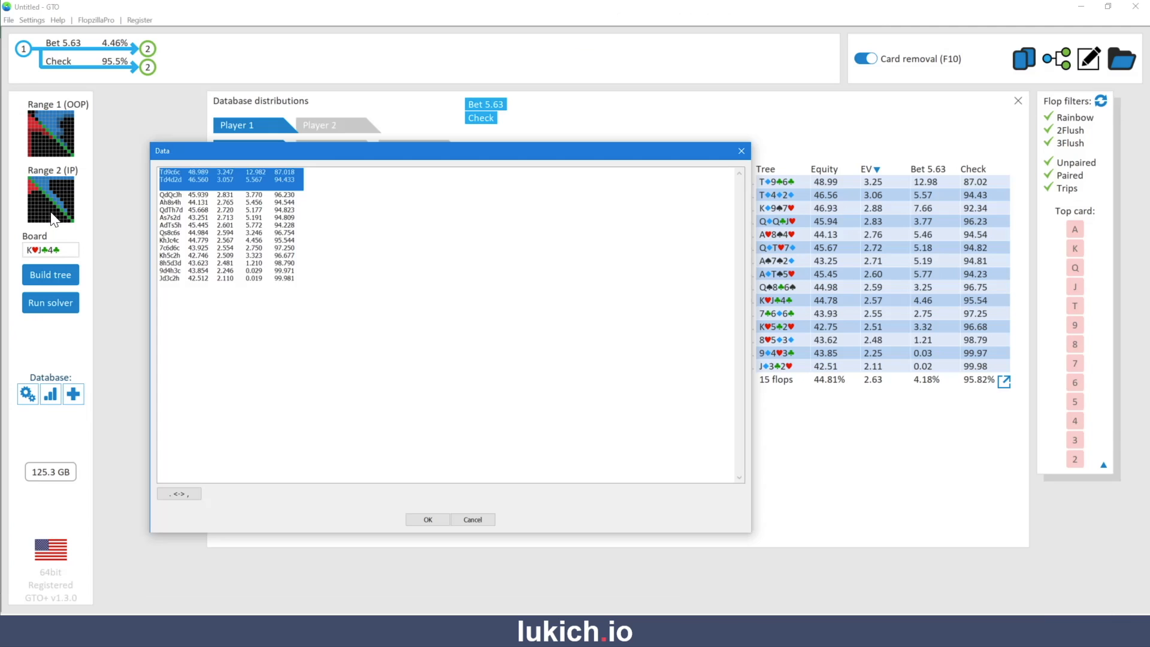
pyautogui.hotkey('ctrl', 'a')
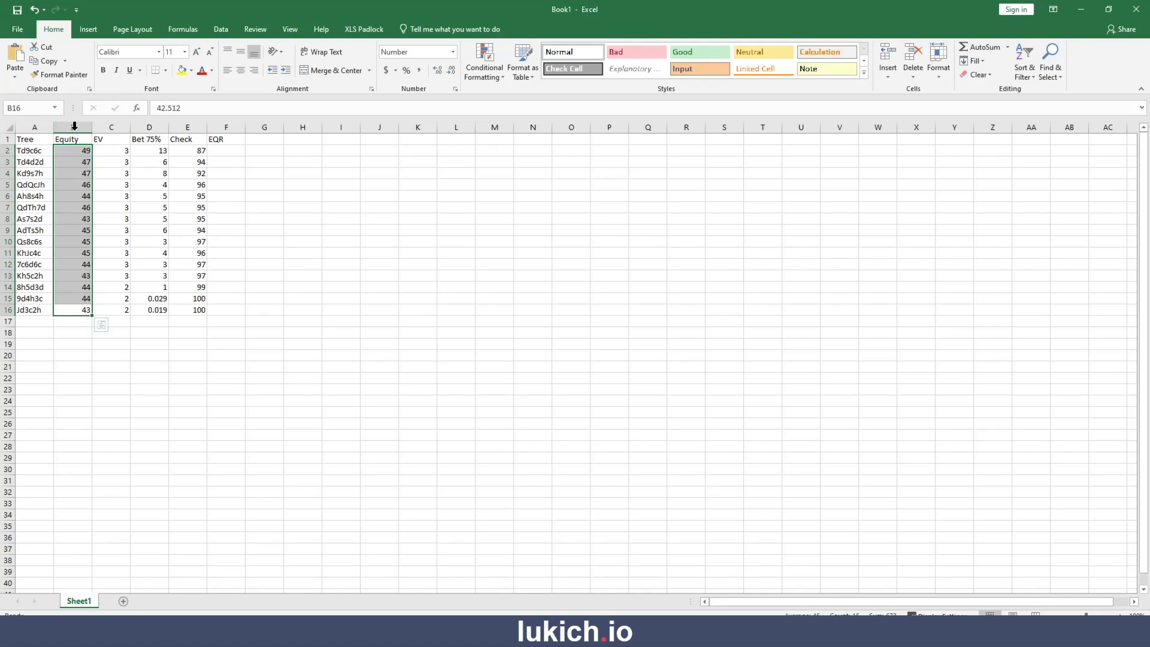
pyautogui.hotkey('ctrl', 'v')
# Make the header row of the Excel table bold
pyautogui.click(9, 136)
pyautogui.hotkey('ctrl', 'b')
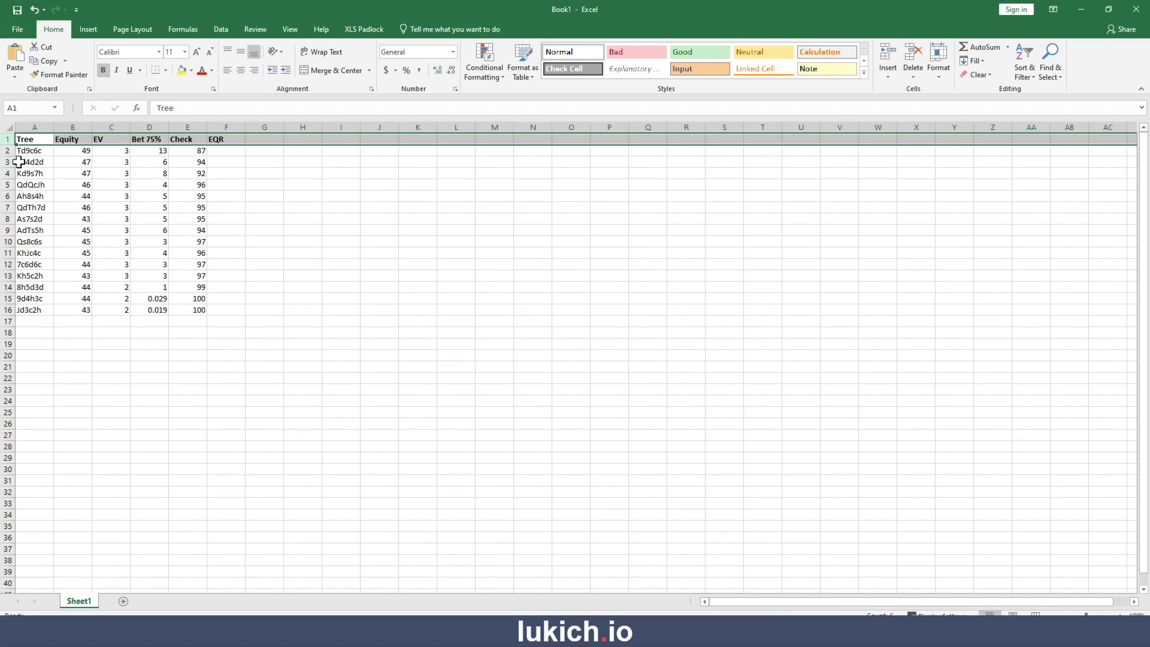
pyautogui.click(97, 160)
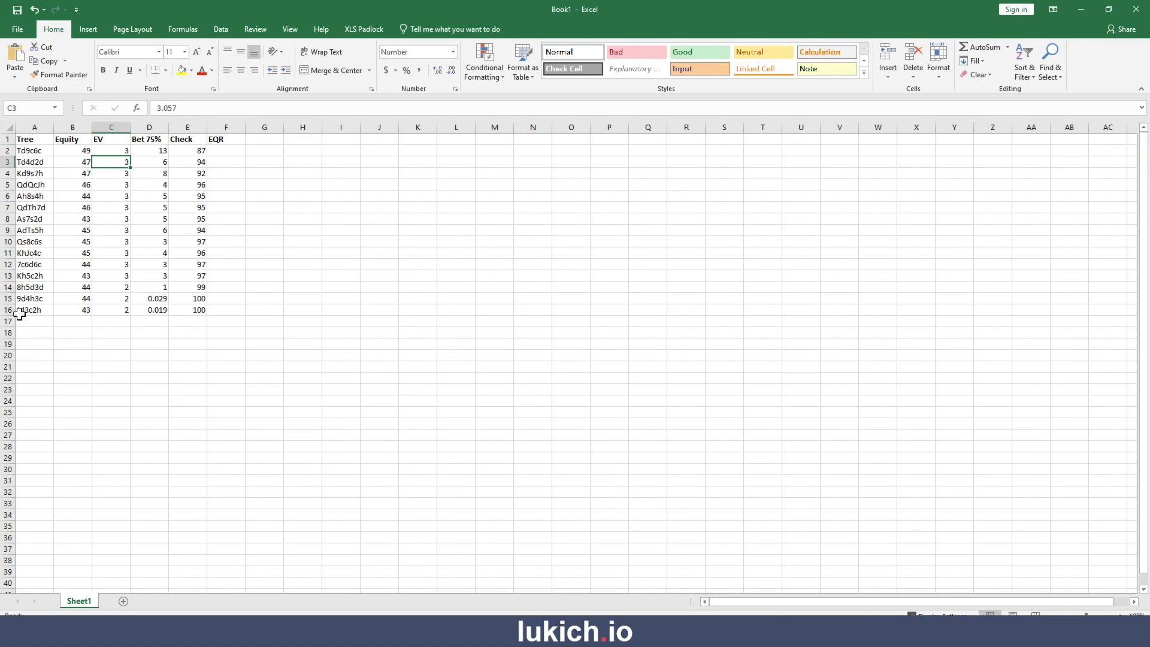
pyautogui.click(84, 278)
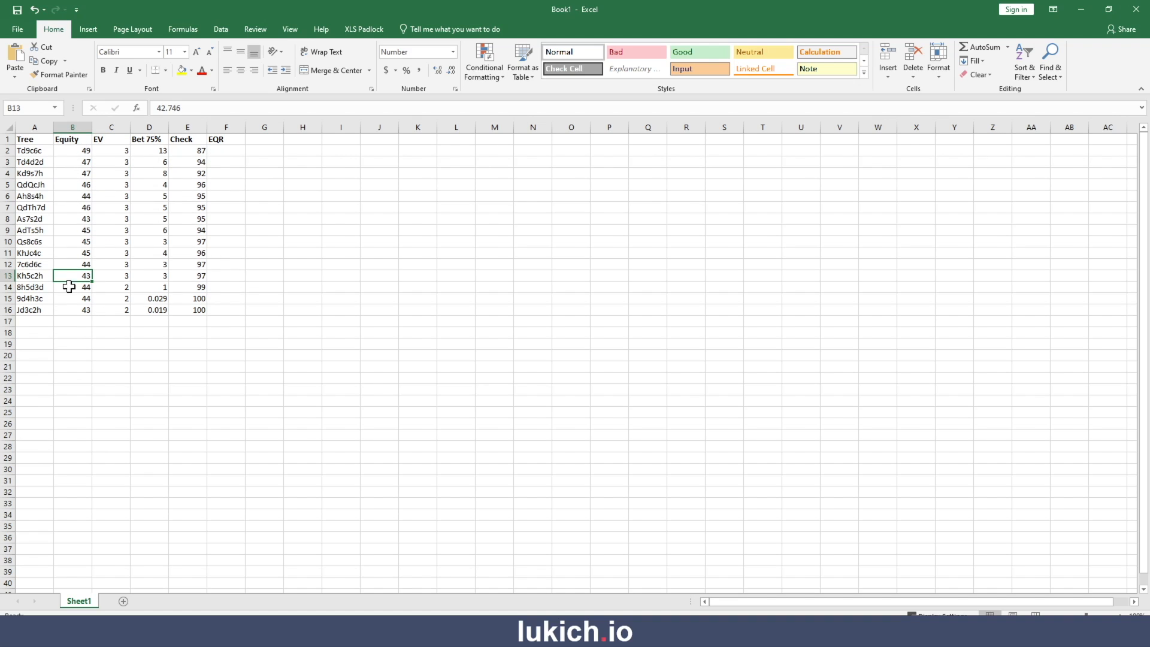
# Enter the equity realization formula =C2/(B2/100*7.5) in cell F2 under EQR
pyautogui.click(223, 150)
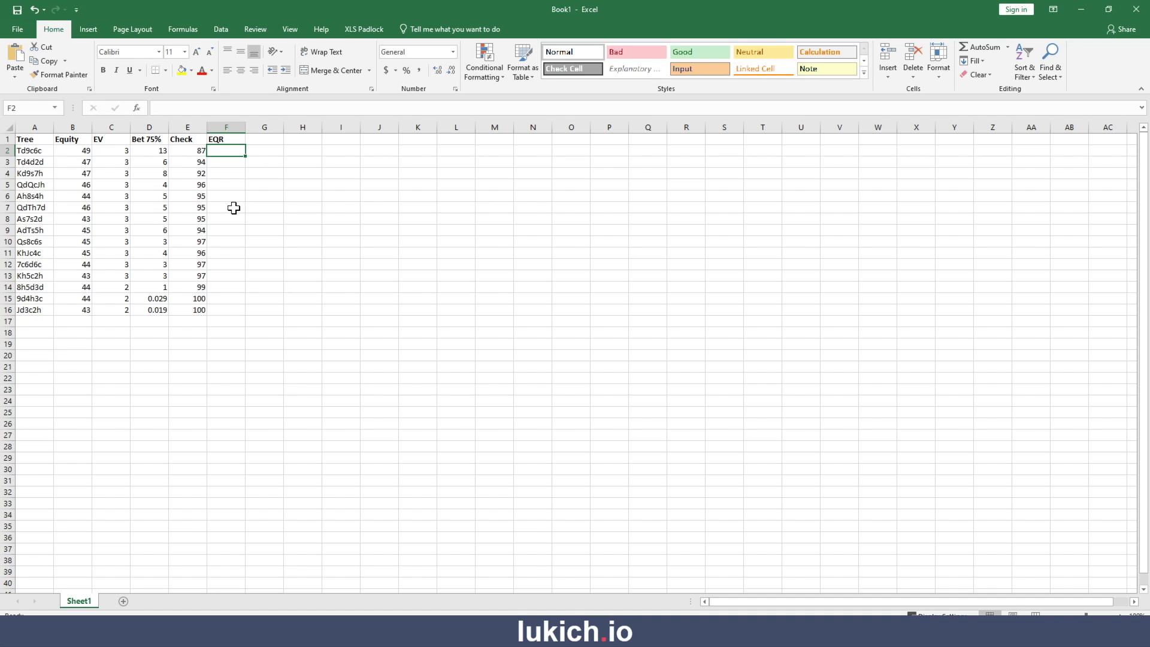
pyautogui.write('=')
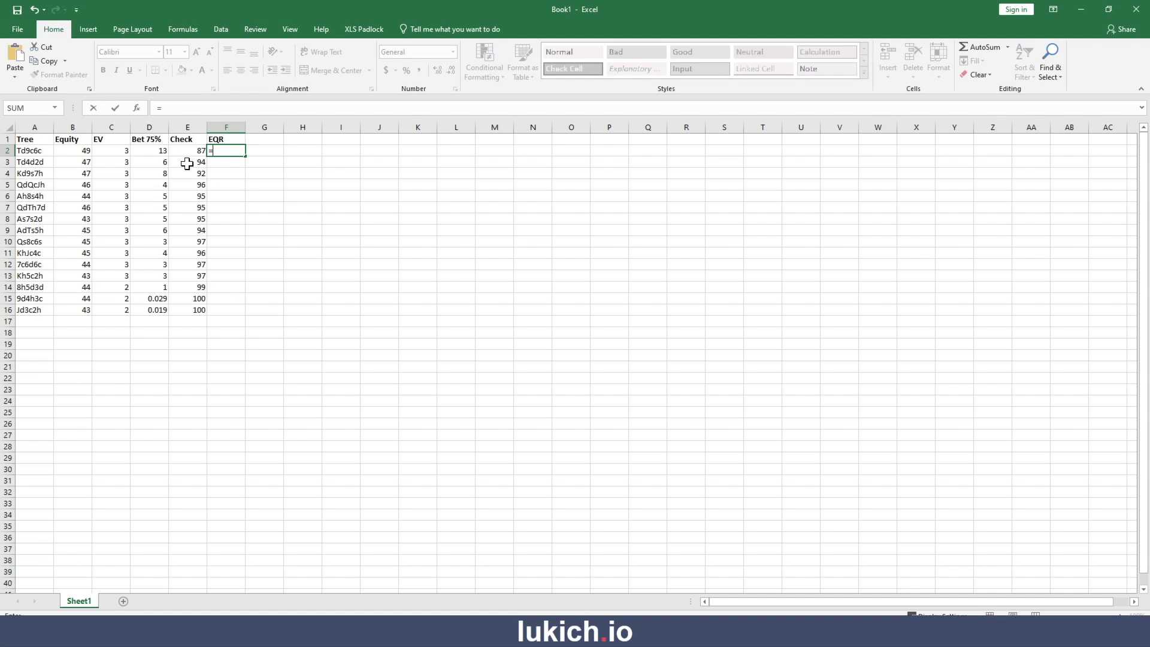
pyautogui.click(116, 149)
pyautogui.write('/(')
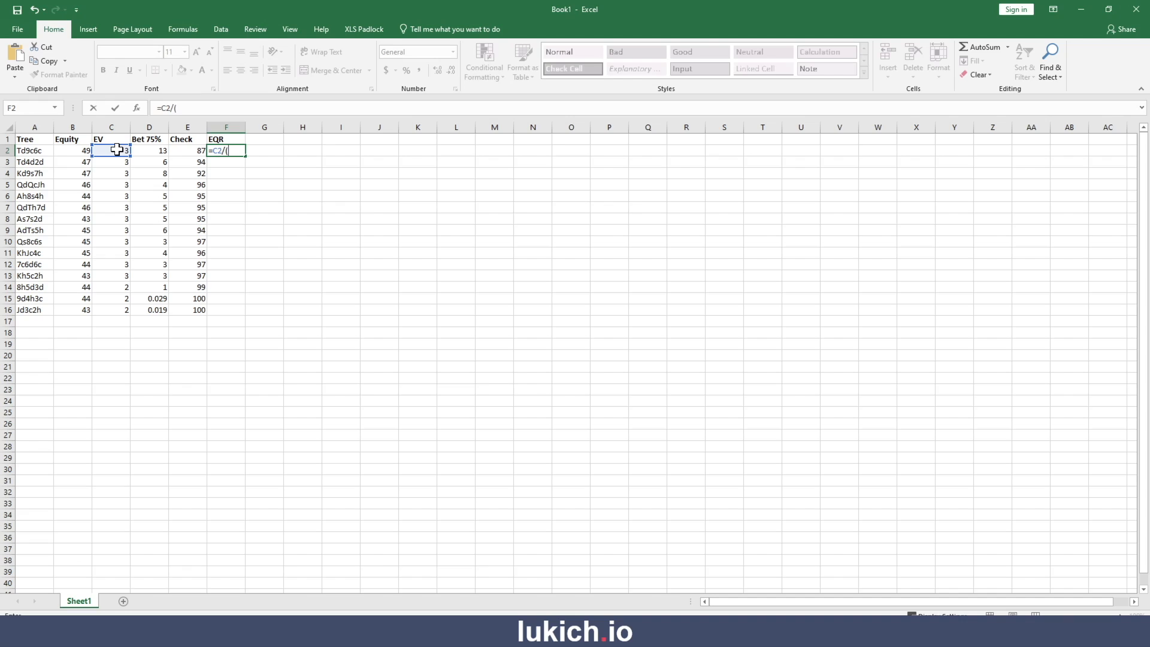
pyautogui.click(83, 151)
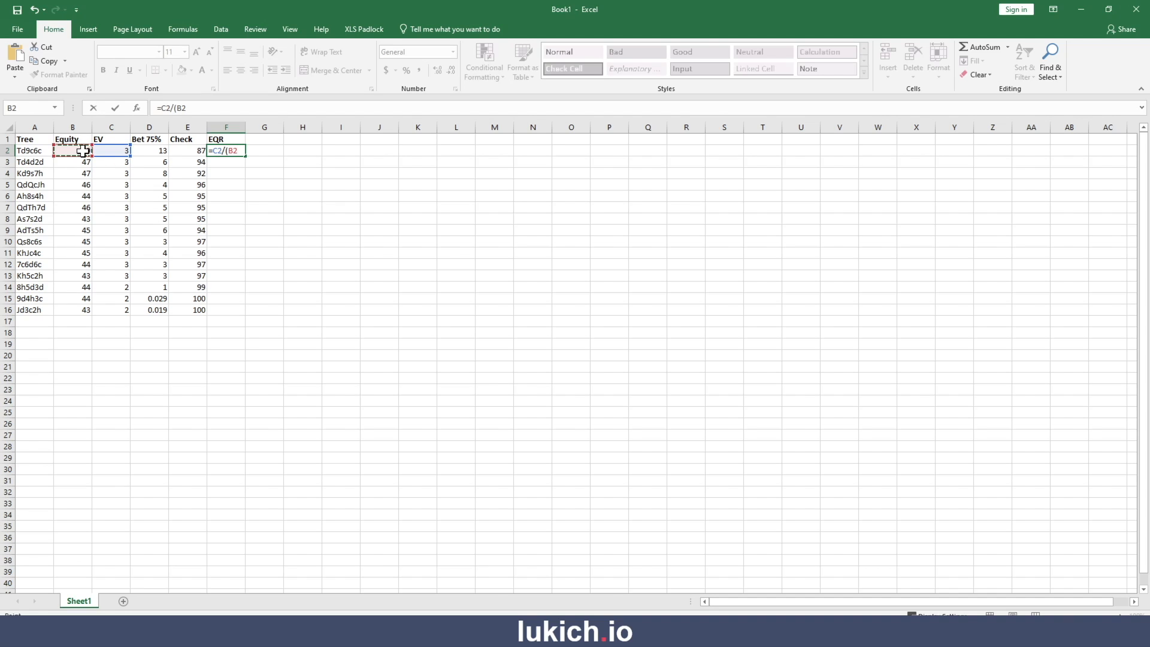
pyautogui.write('/')
pyautogui.write('100')
pyautogui.write('.5)')
pyautogui.press('Return')
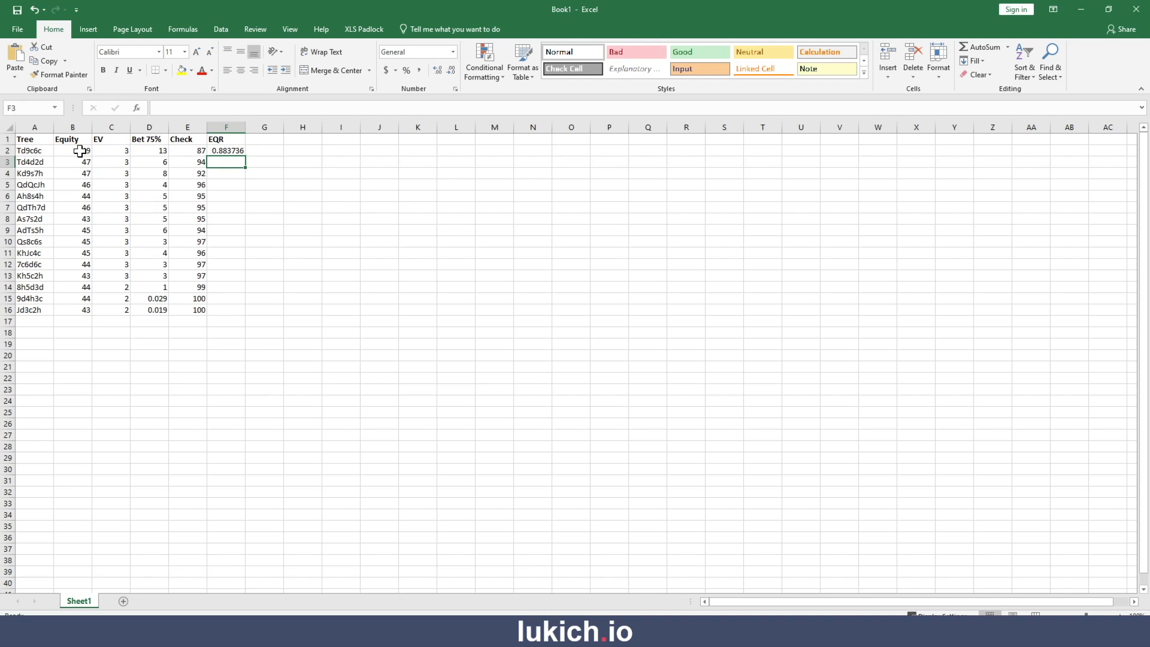
# Format the EQR result in F2 as a percentage and fill the formula down to F16
pyautogui.press('Up')
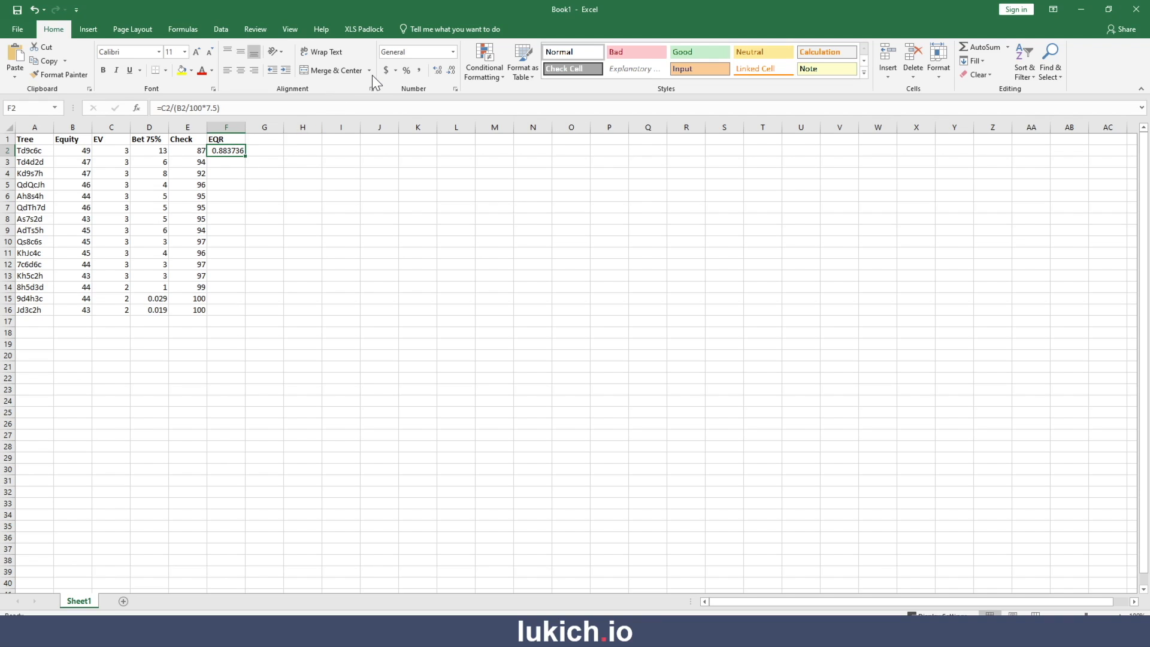
pyautogui.click(406, 70)
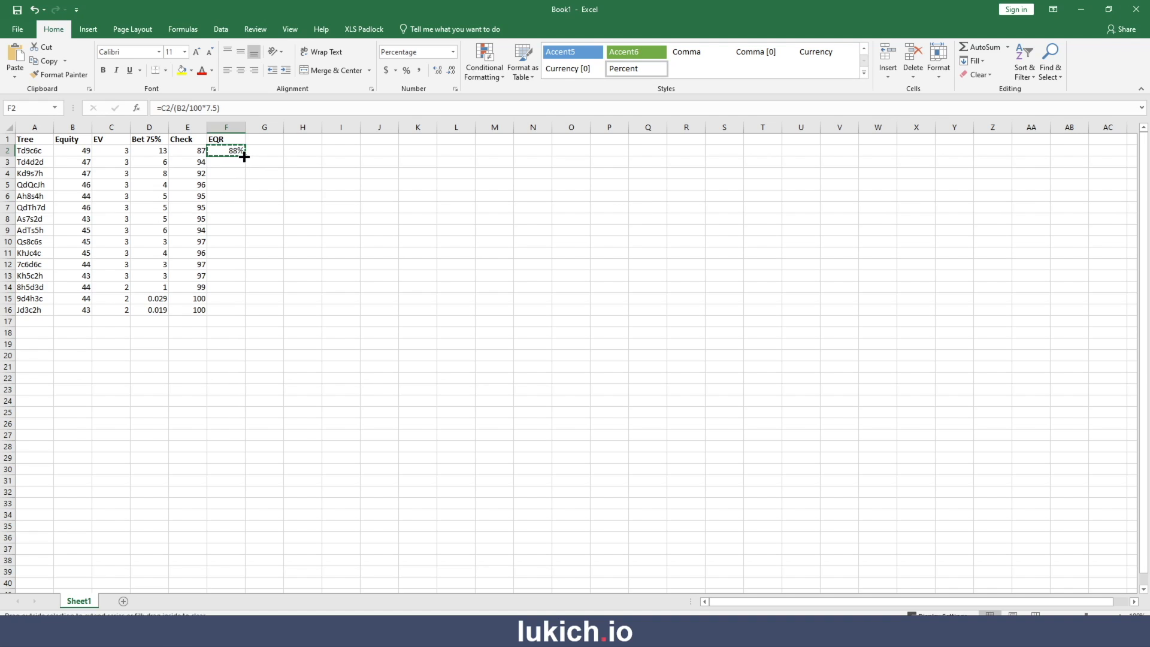
pyautogui.doubleClick(245, 156)
pyautogui.click(259, 311)
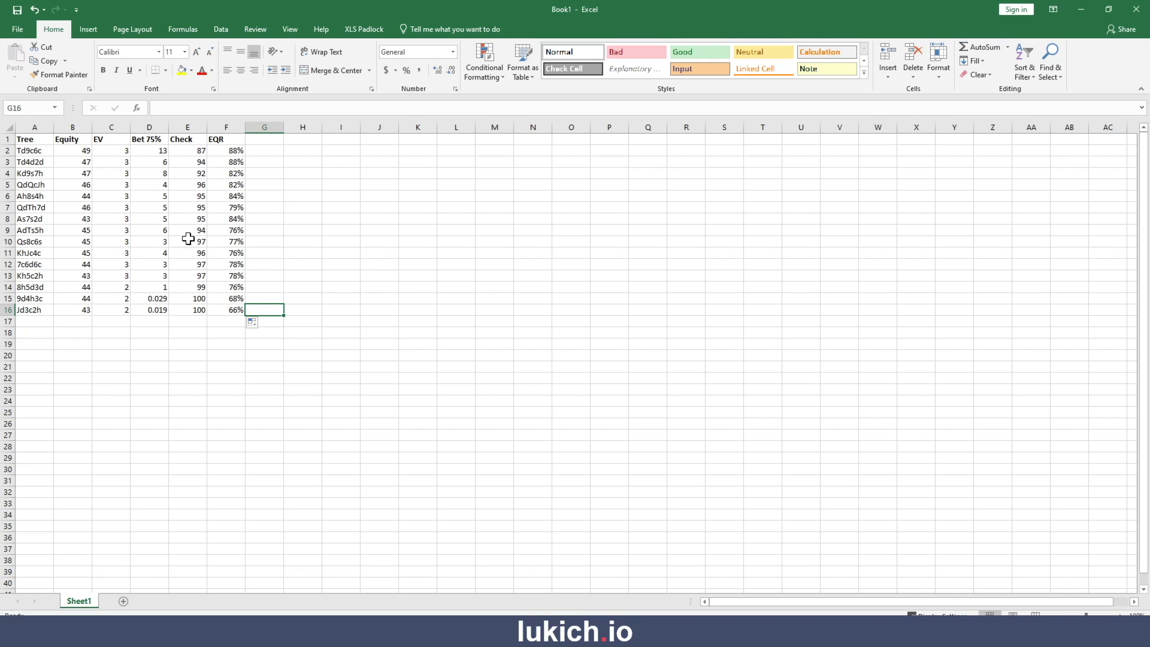
# Switch back to GTO+, close the exported data window, and open the solver settings
pyautogui.hotkey('alt', 'Tab')
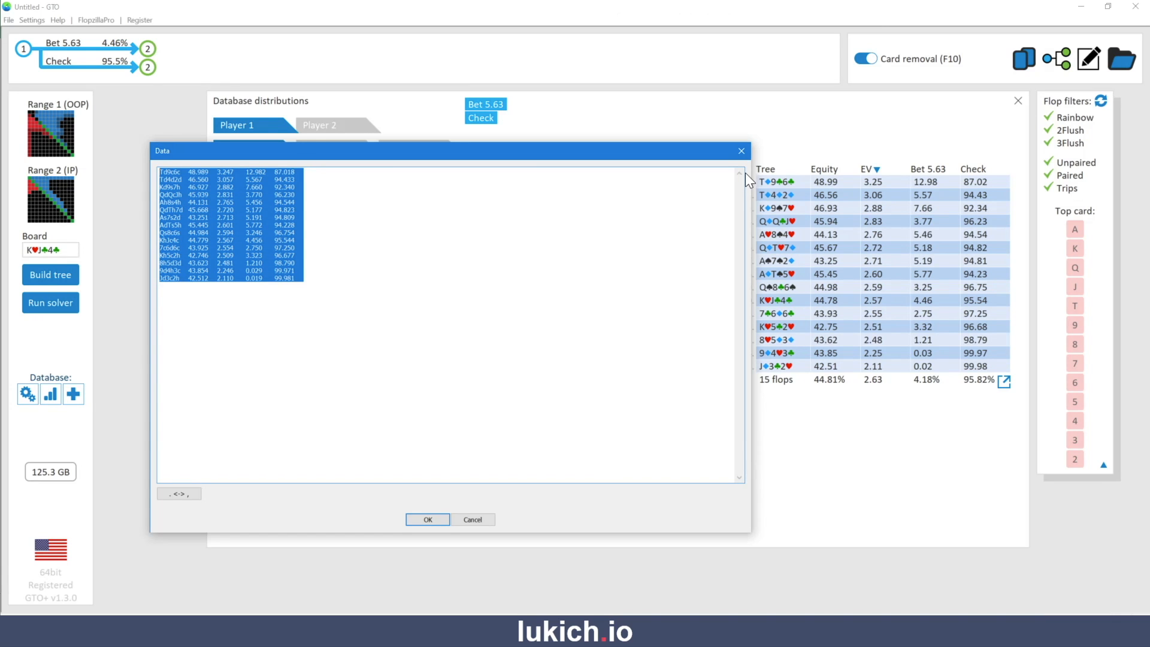
pyautogui.click(741, 151)
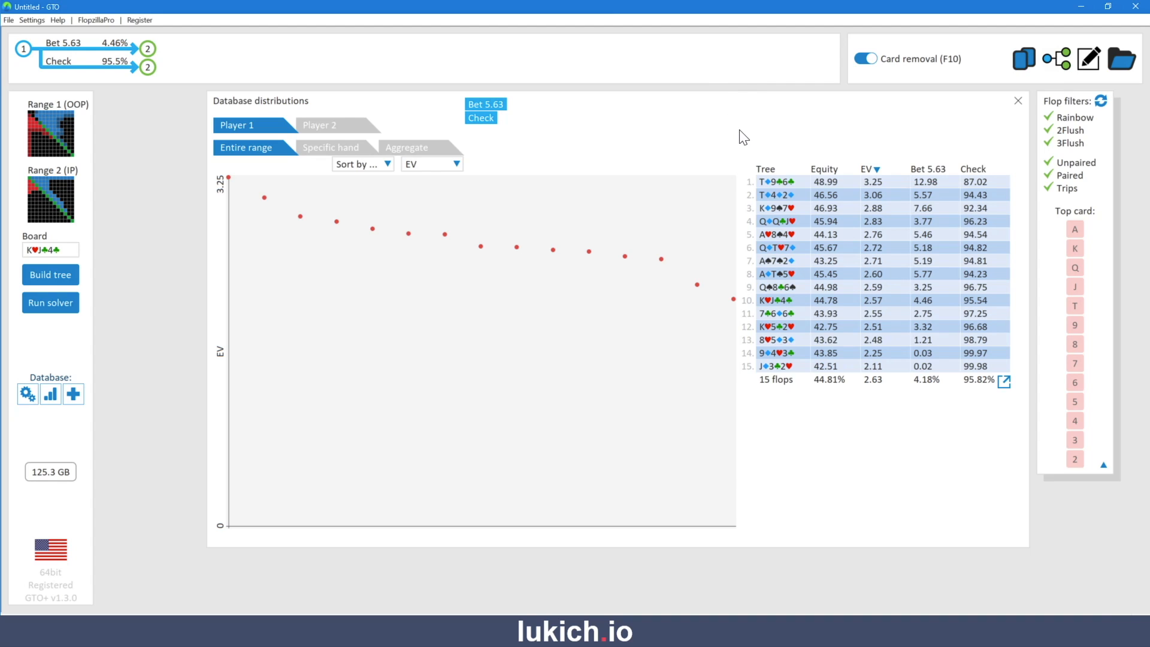
pyautogui.hotkey('alt', 'Tab')
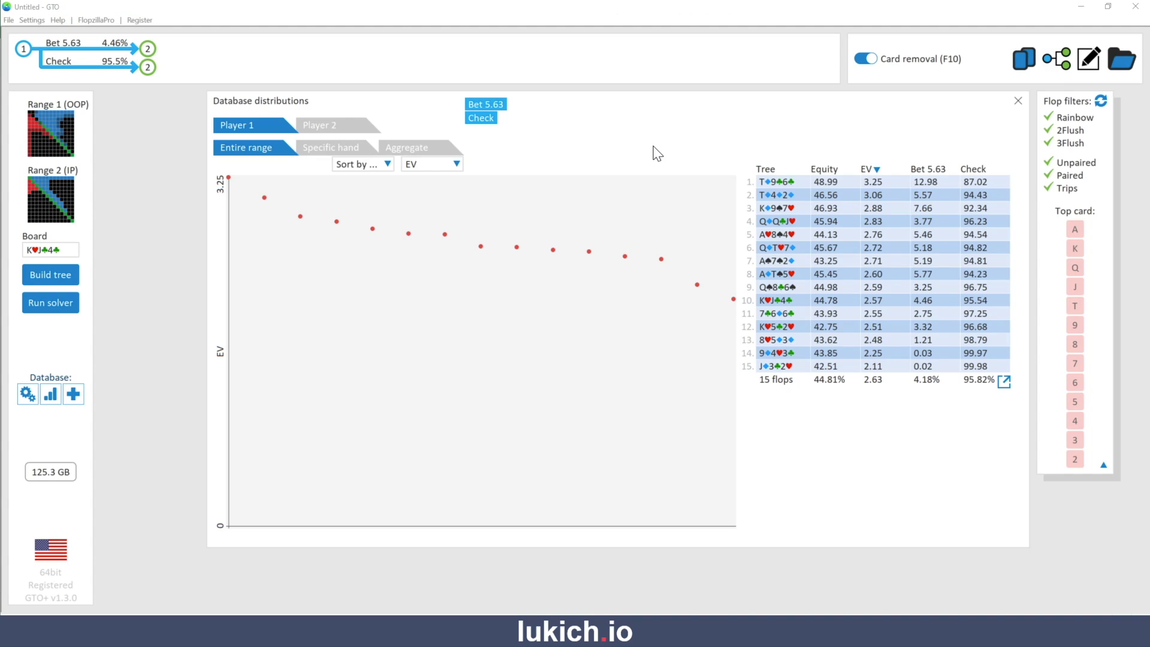
pyautogui.click(171, 158)
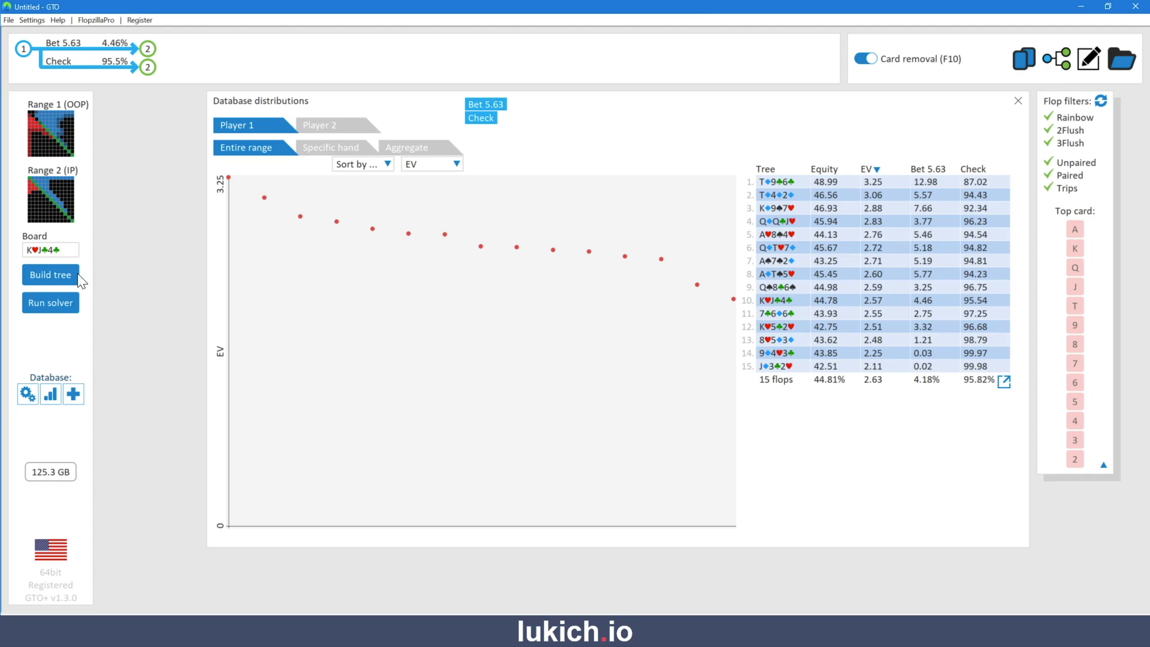
pyautogui.click(53, 303)
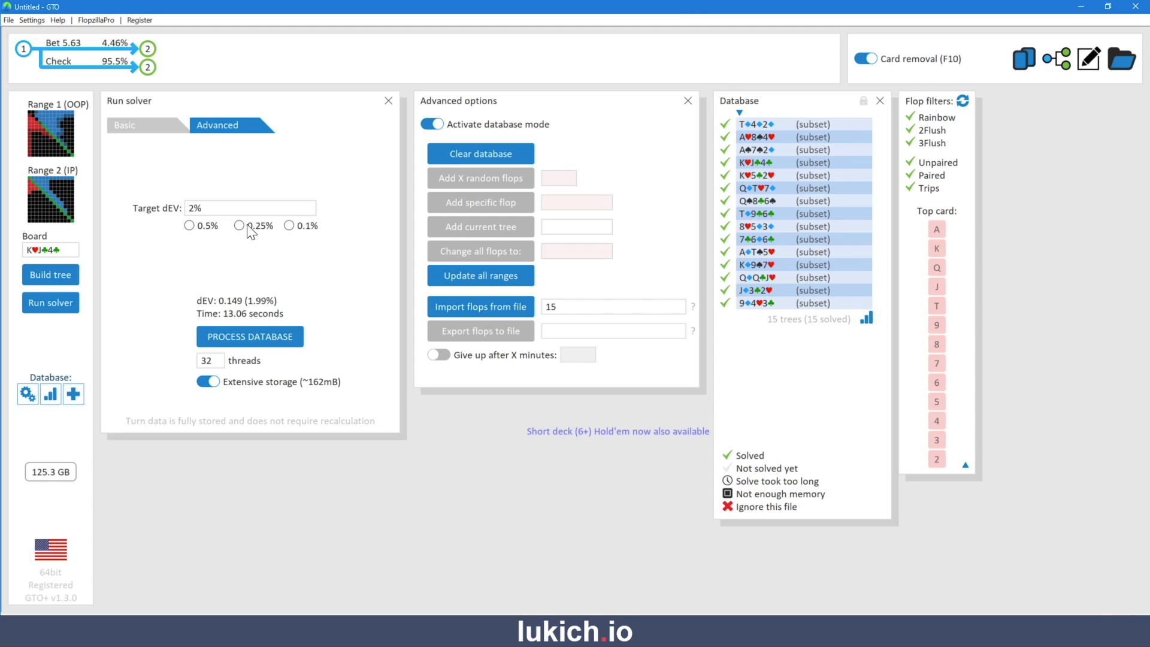
# Try custom flop settings for OOP in the decision tree builder, with first-bet sizes of 33, 66 and 100% pot
pyautogui.click(38, 275)
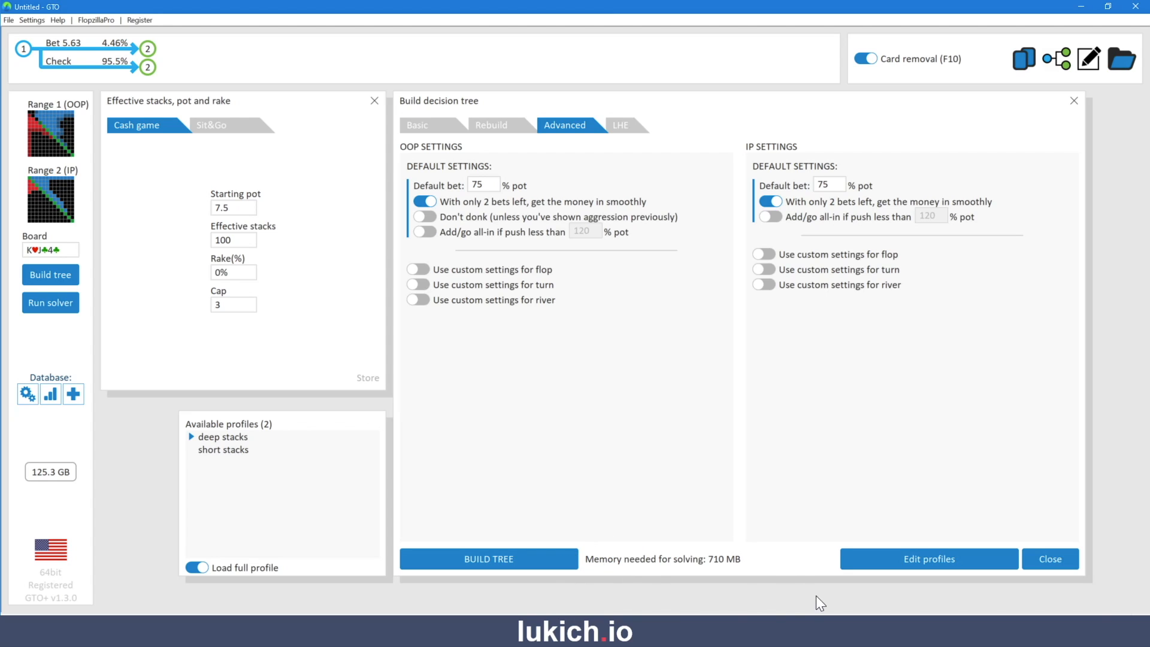
pyautogui.click(417, 268)
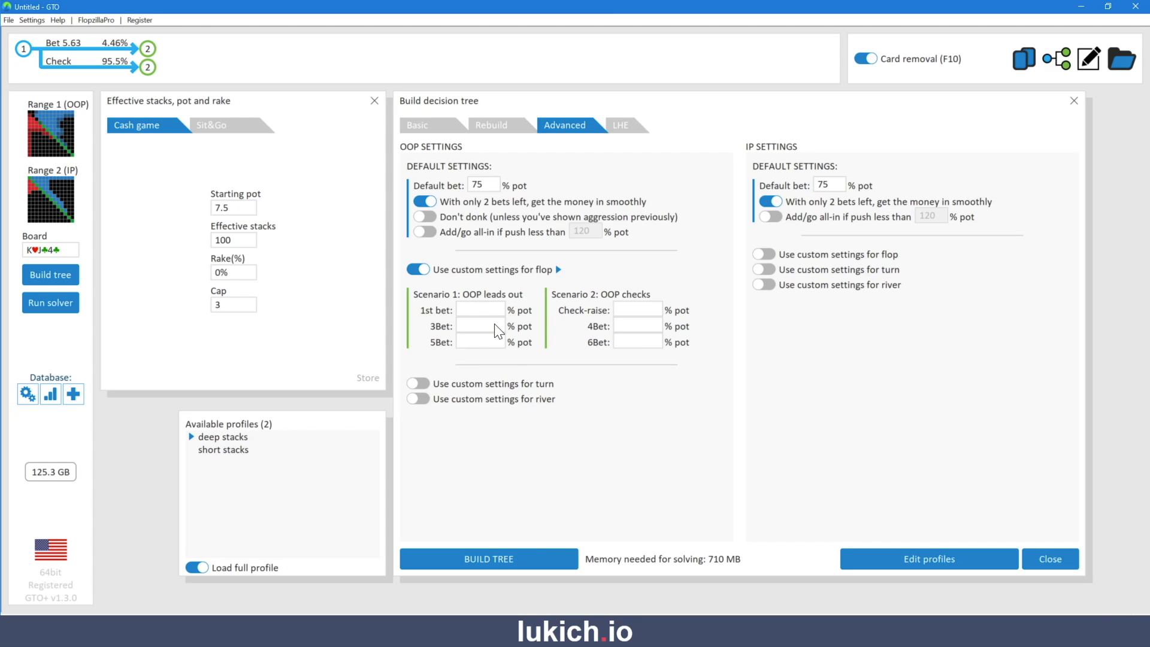
pyautogui.write('33,66')
pyautogui.doubleClick(482, 310)
pyautogui.click(484, 310)
pyautogui.write(',100')
pyautogui.doubleClick(482, 310)
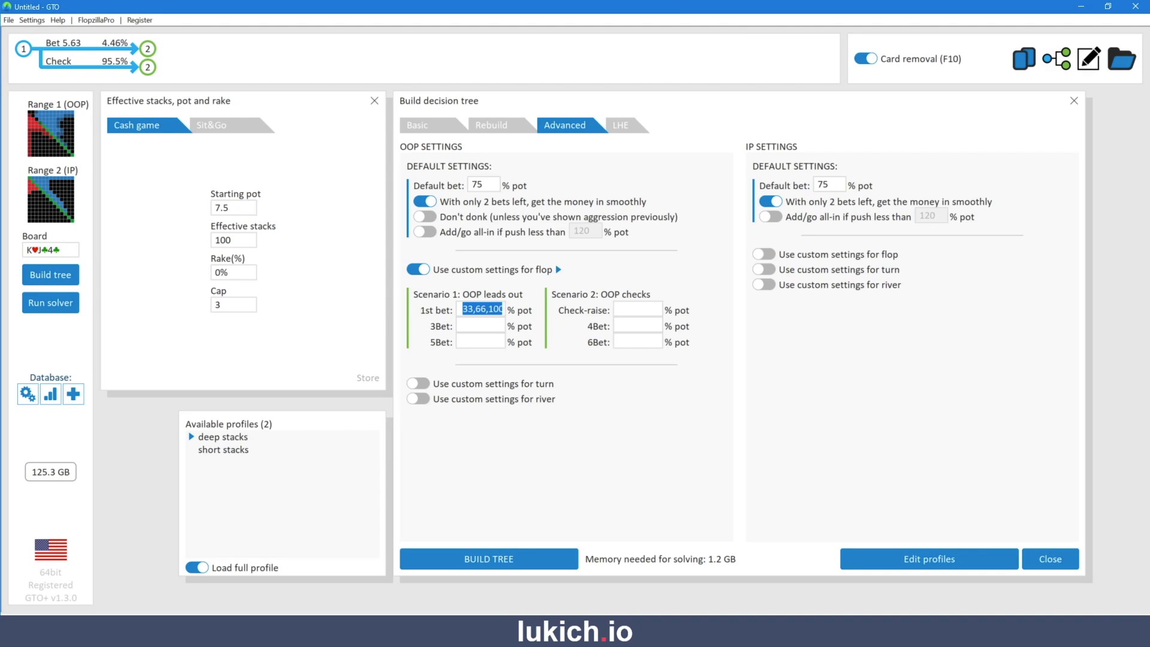
pyautogui.press('BackSpace')
pyautogui.click(417, 269)
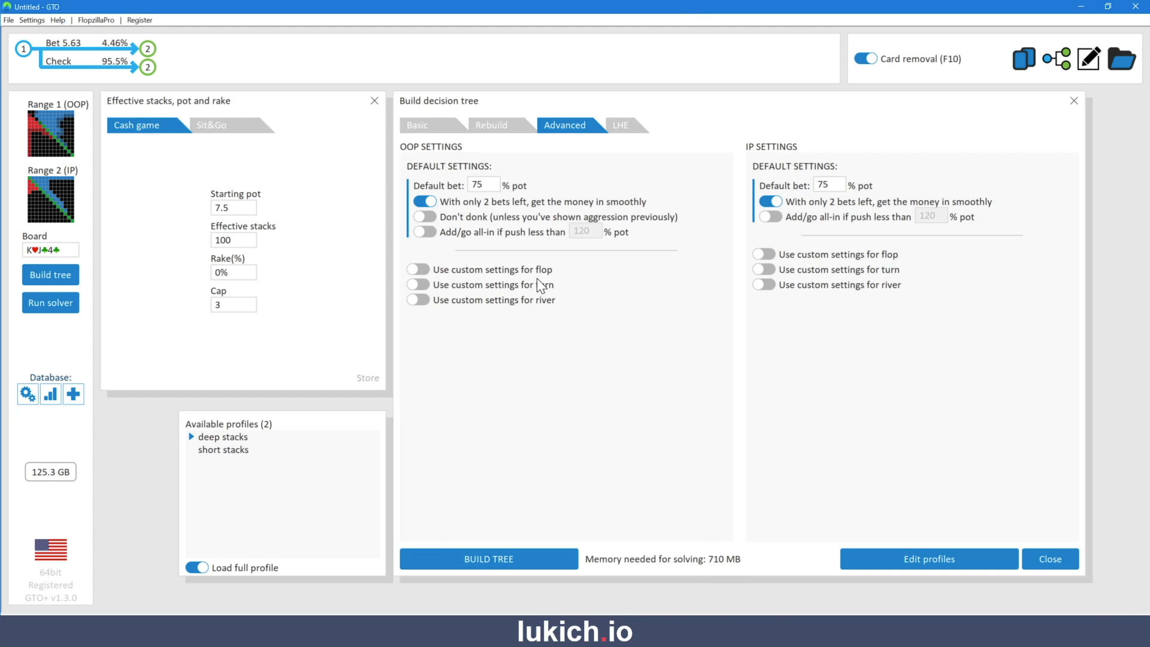
# Try custom river settings for OOP with bet sizes of 33 and 66% pot
pyautogui.click(431, 300)
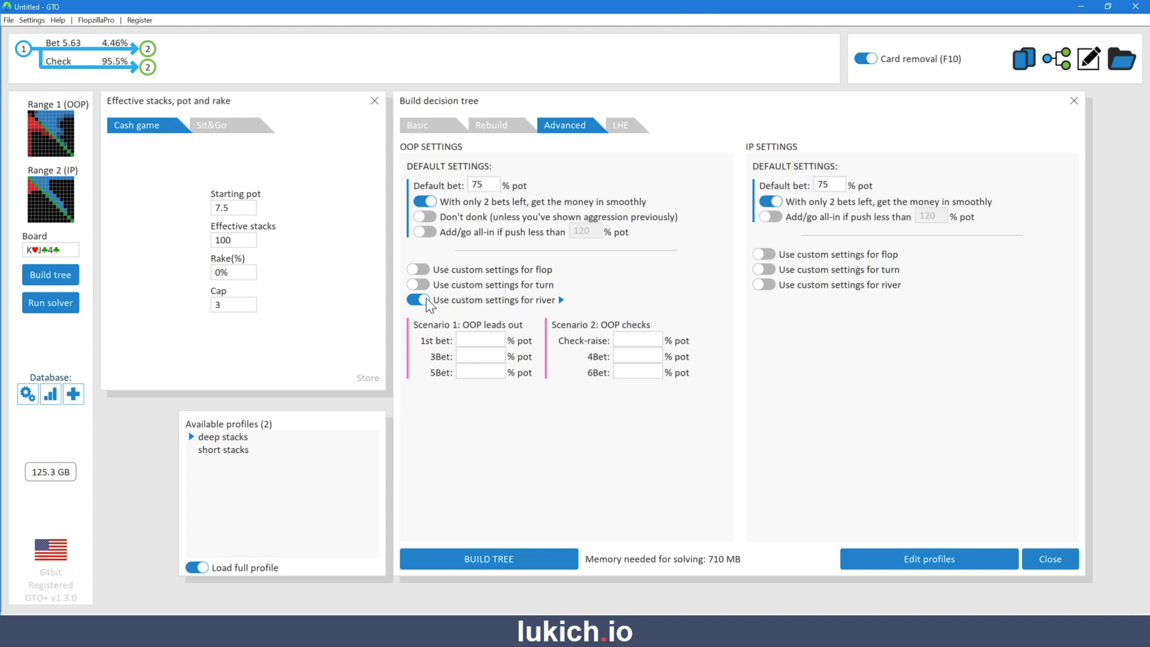
pyautogui.write('33,66')
pyautogui.click(421, 296)
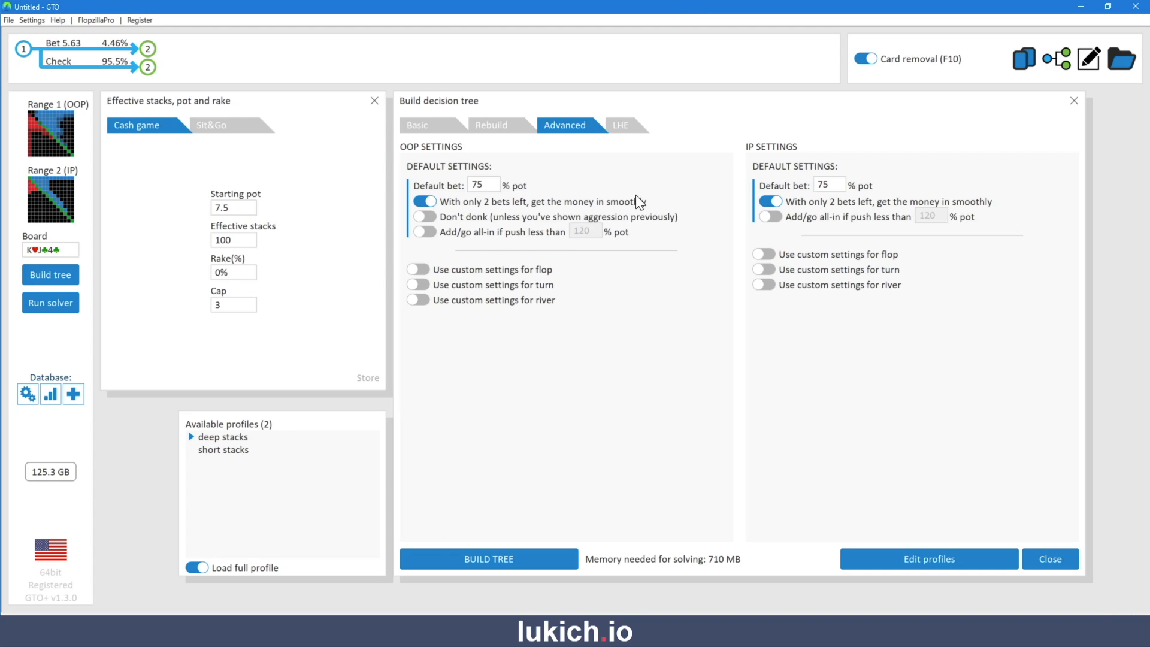
# View the K♥J♣4♣ decision tree in the tree navigator, import it into the tree editor, and close the editor without accepting changes
pyautogui.click(1062, 62)
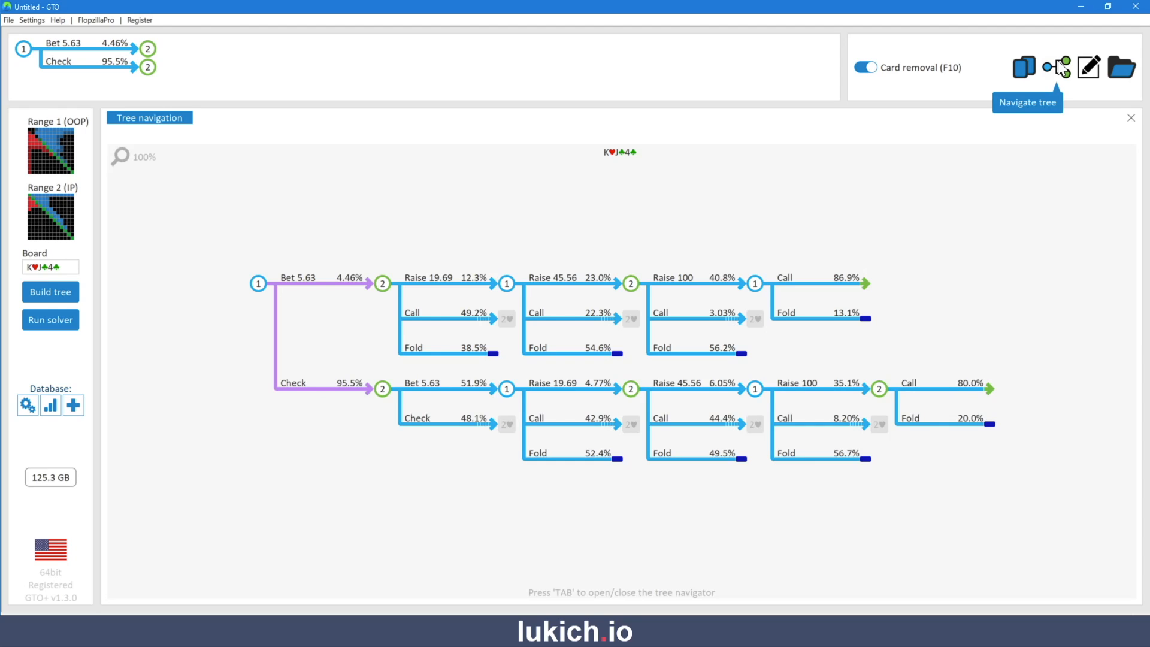
pyautogui.moveTo(443, 418)
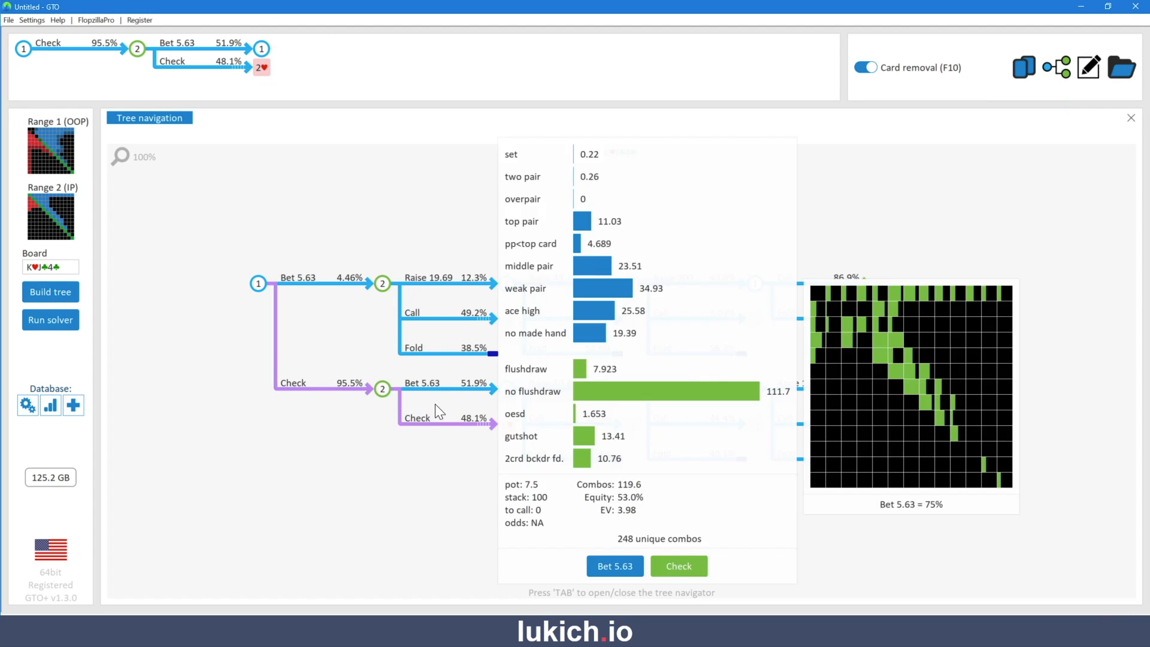
pyautogui.click(1088, 67)
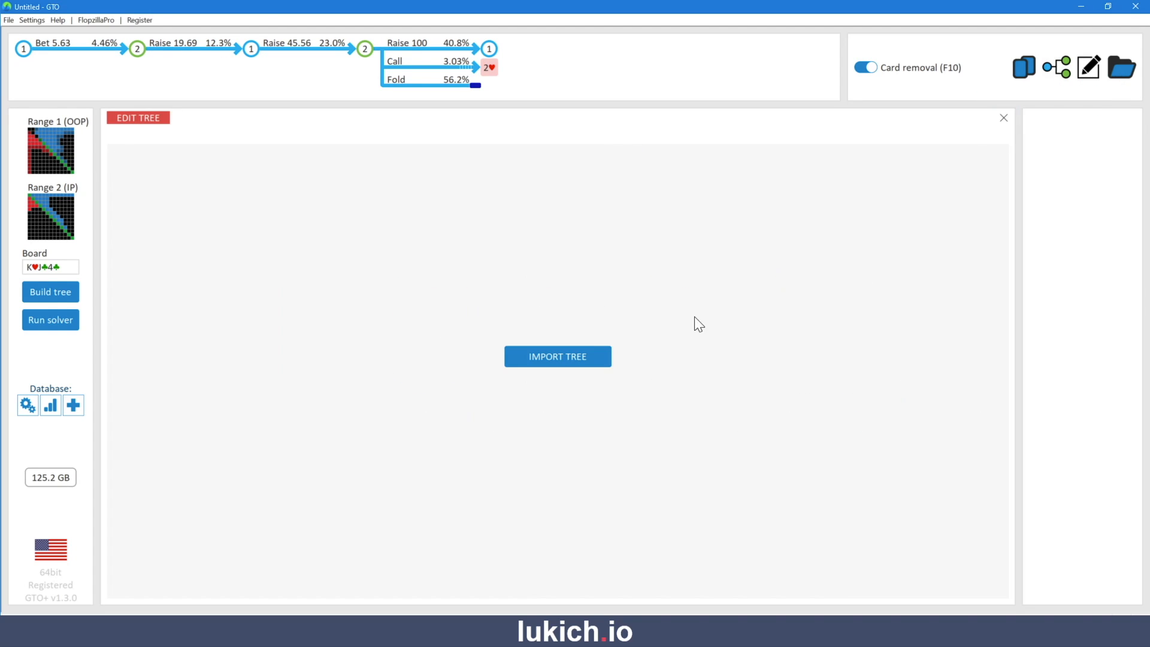
pyautogui.click(540, 358)
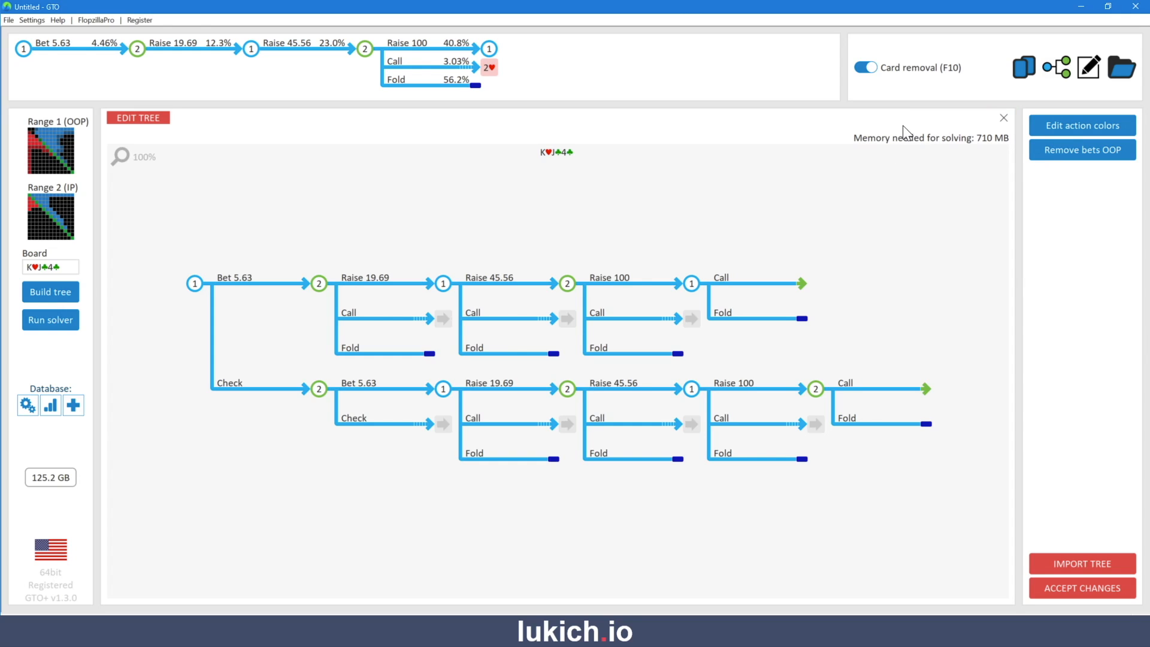
pyautogui.moveTo(476, 284)
pyautogui.click(1004, 118)
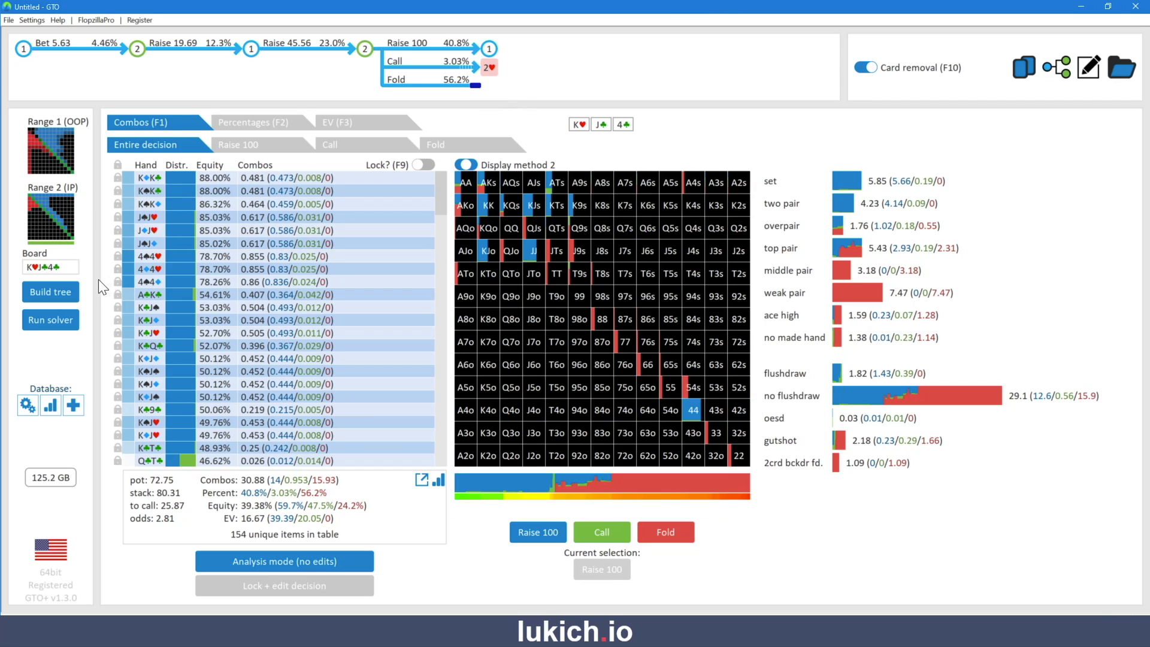
# Go back to OOP's first flop decision and review the tree-building settings and the database solver settings
pyautogui.click(26, 50)
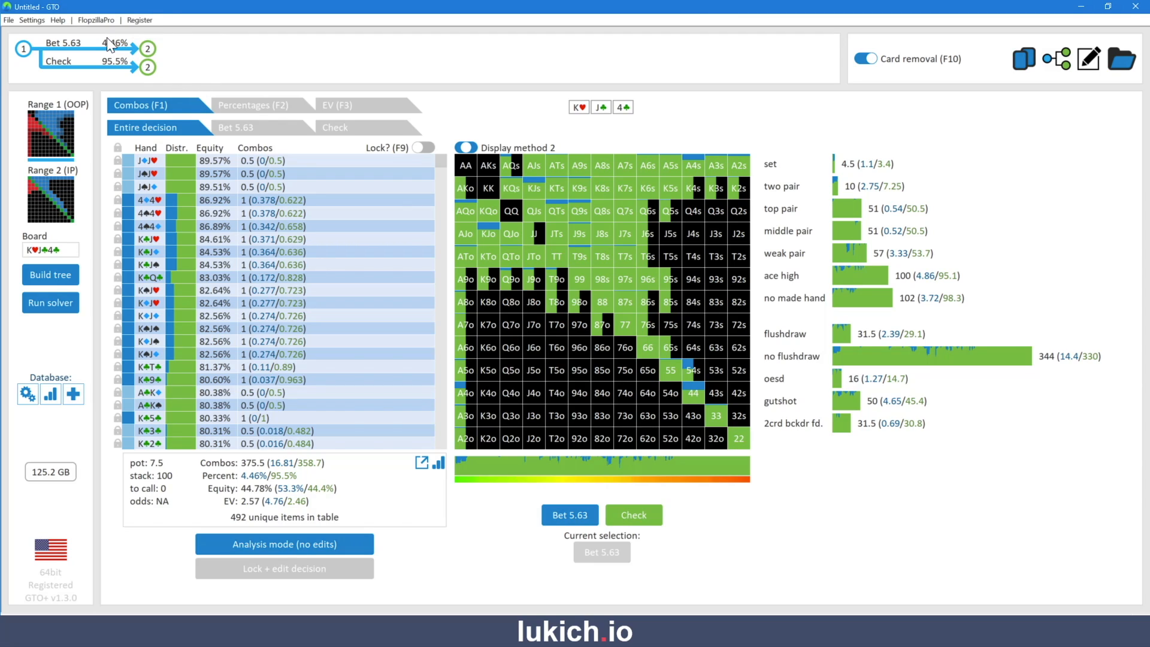
pyautogui.moveTo(107, 48)
pyautogui.click(48, 280)
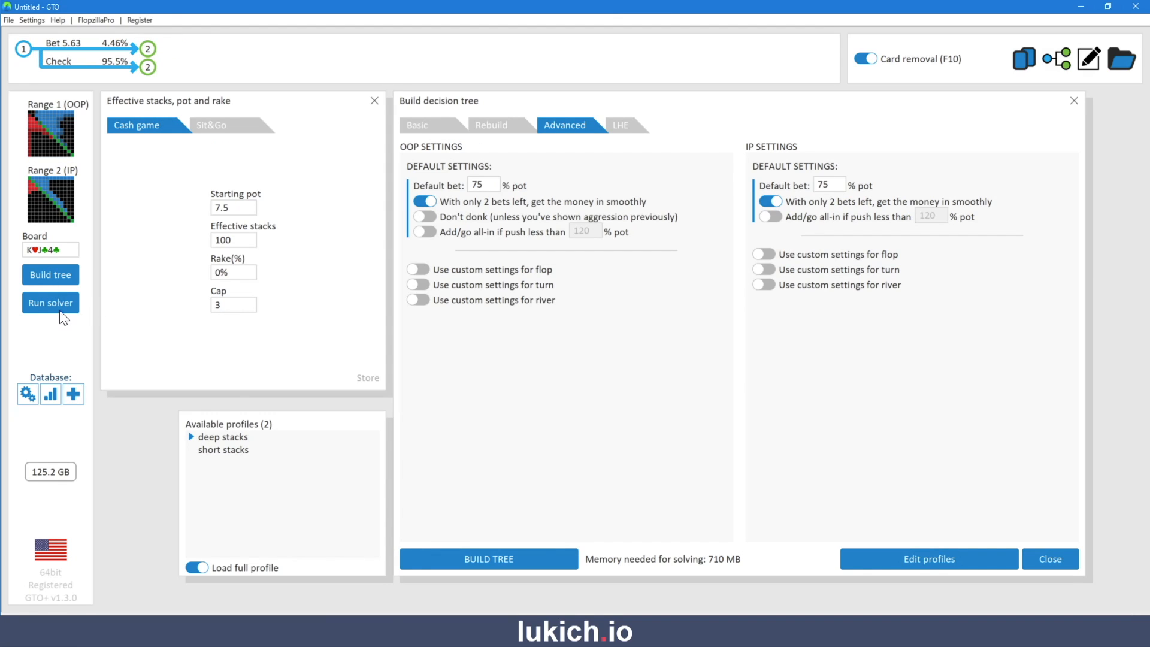
pyautogui.click(27, 395)
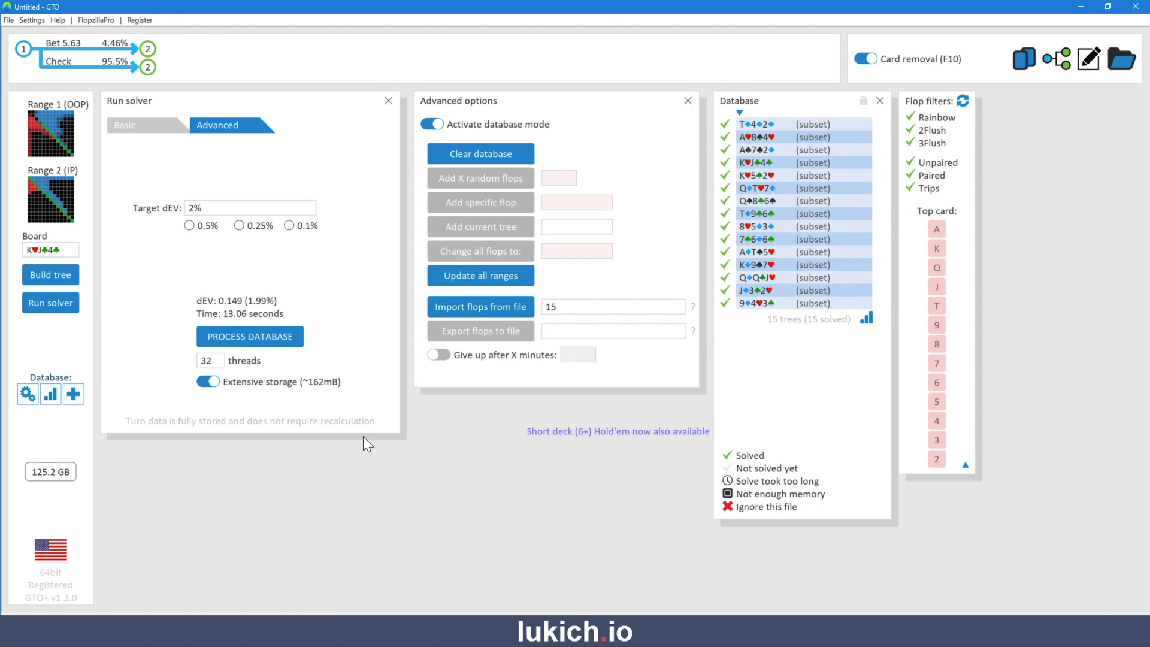